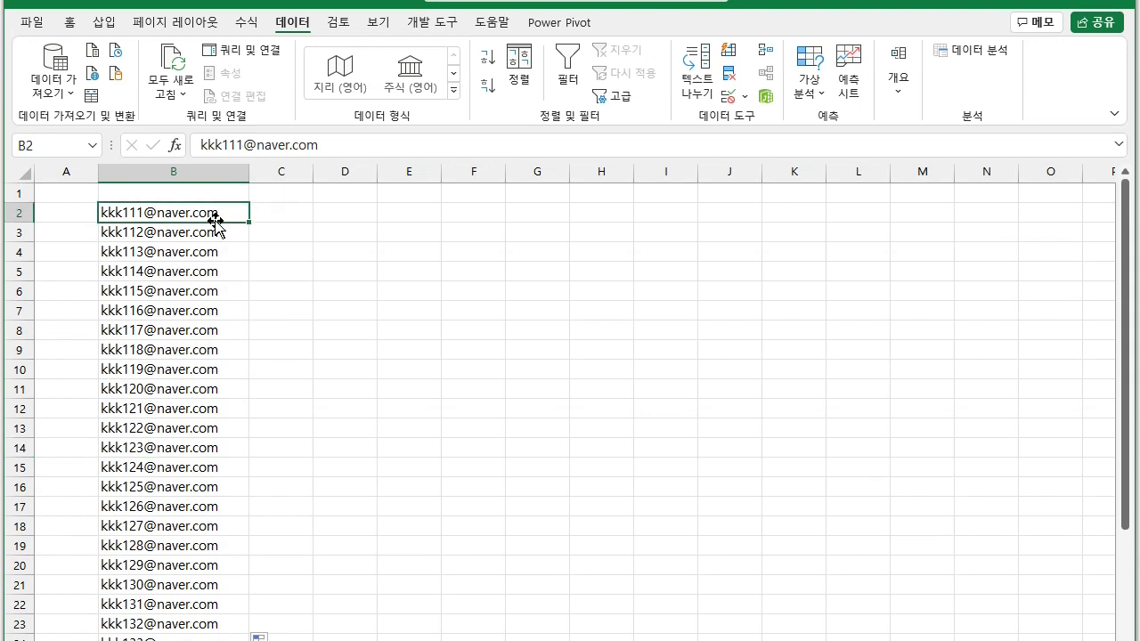
- Copy the e-mail address list in B2:B30 and paste it into the recipient field of the Naver mail compose window in Chrome
{"action": "key", "text": "ctrl+shift+Down"}
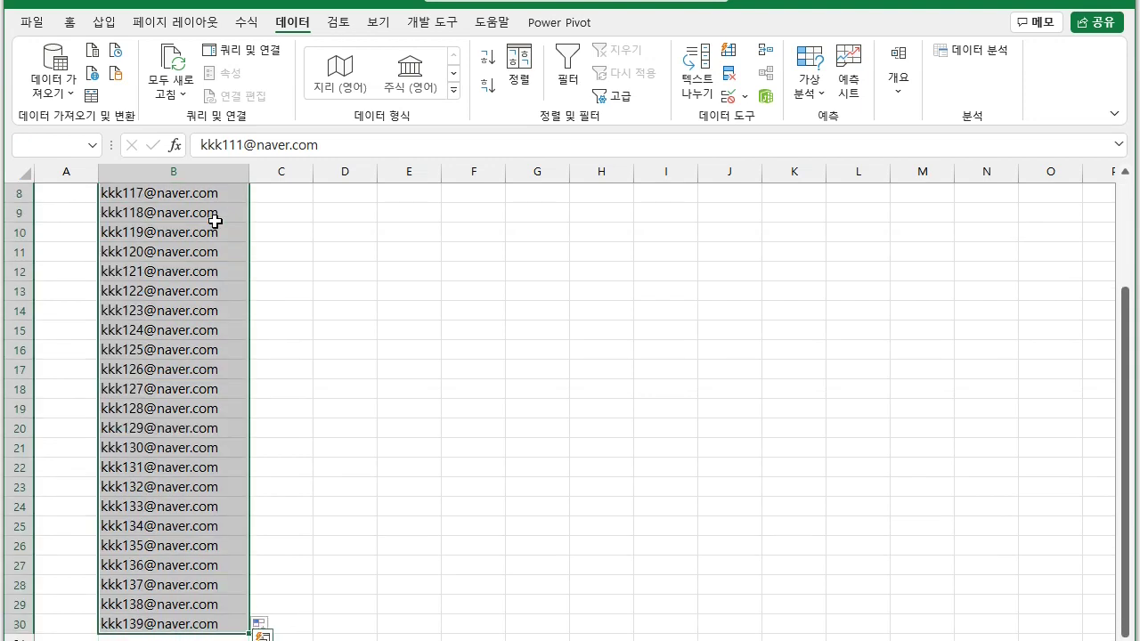
{"action": "key", "text": "ctrl+c"}
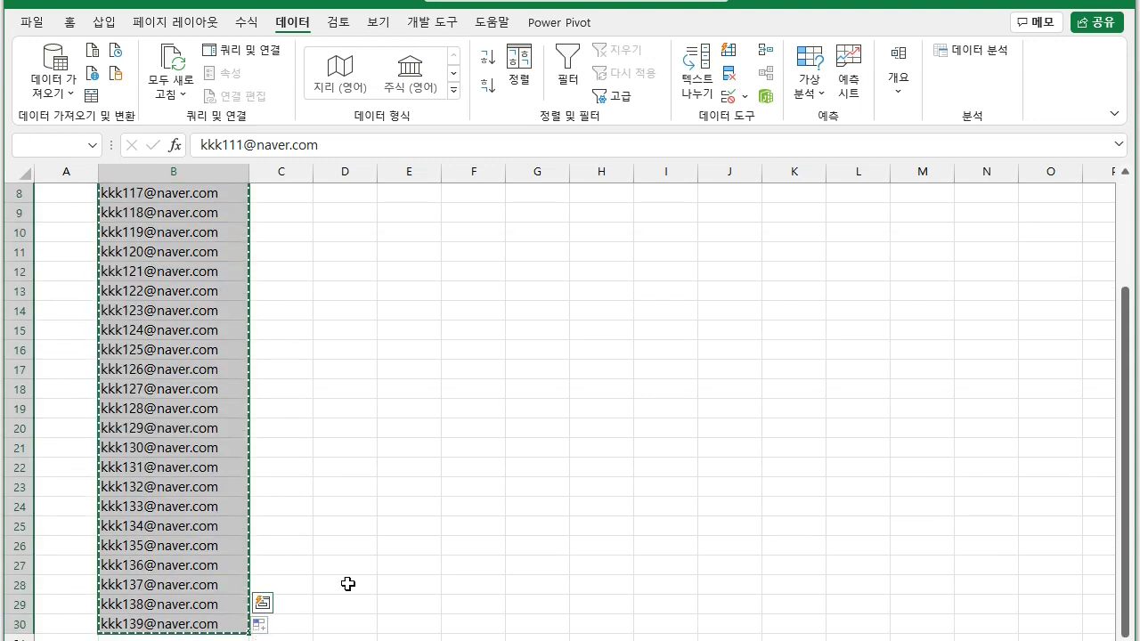
{"action": "key", "text": "alt+Tab"}
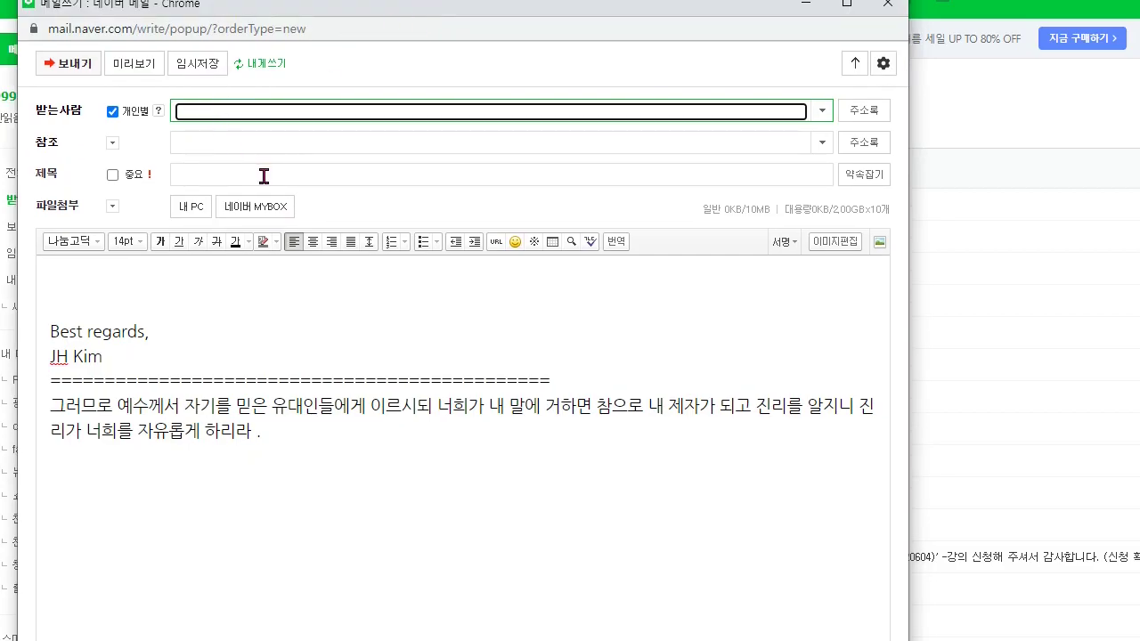
{"action": "key", "text": "ctrl+v"}
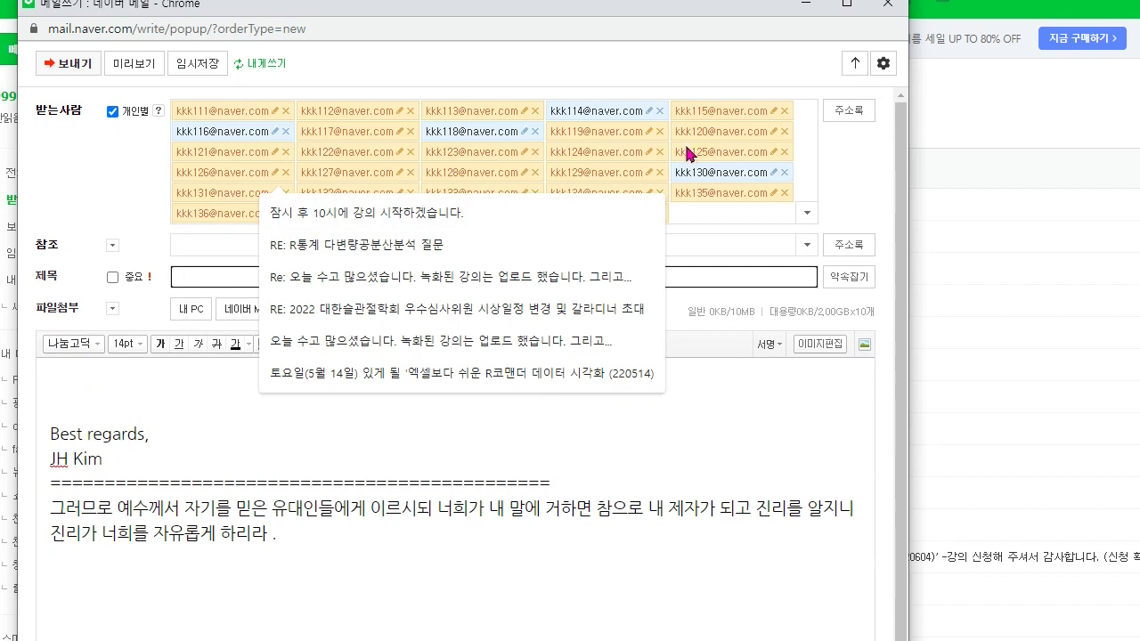
{"action": "left_click", "coordinate": [134, 210]}
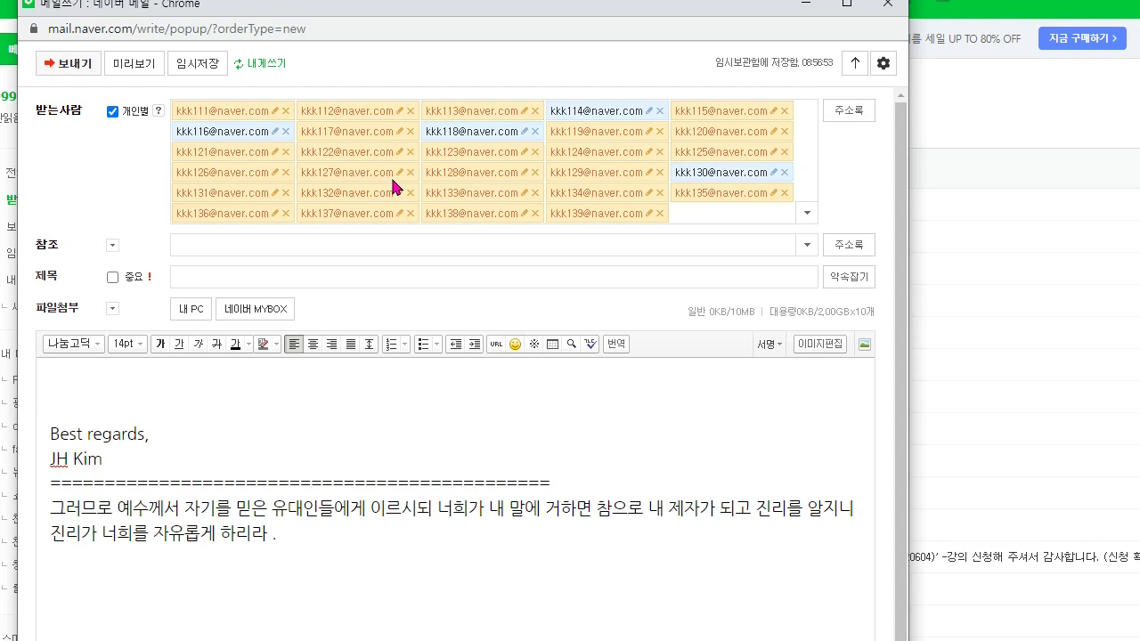
- Turn the individual sending option (개인별) off and on again and close the mail compose window
{"action": "left_click_drag", "start_coordinate": [452, 7], "coordinate": [458, 79]}
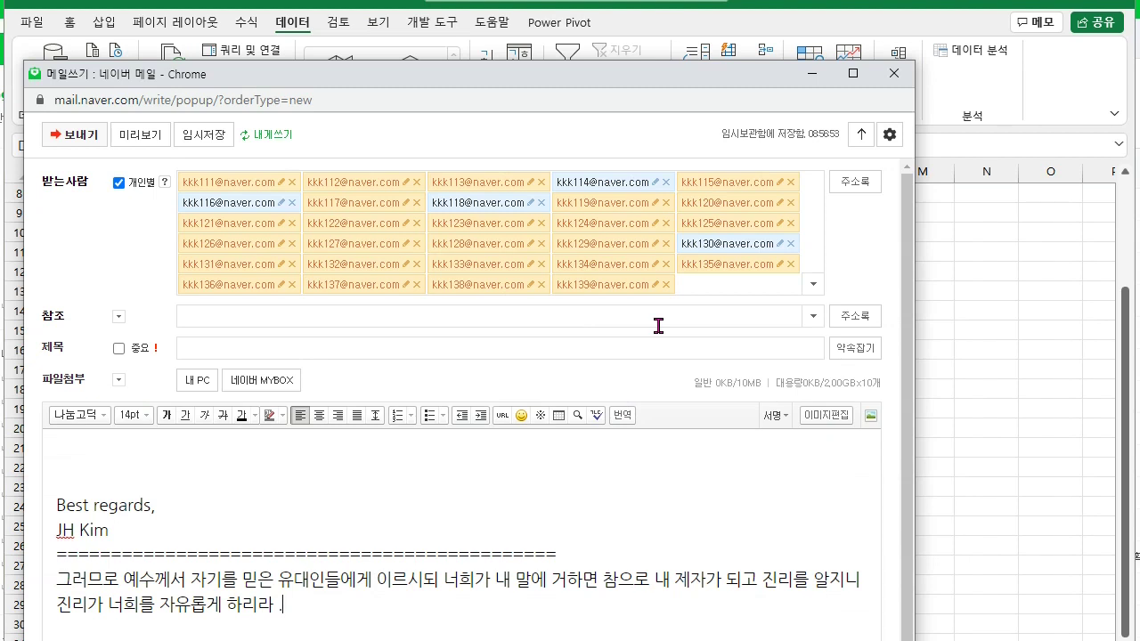
{"action": "left_click", "coordinate": [118, 183]}
{"action": "left_click", "coordinate": [118, 183]}
{"action": "left_click", "coordinate": [893, 75]}
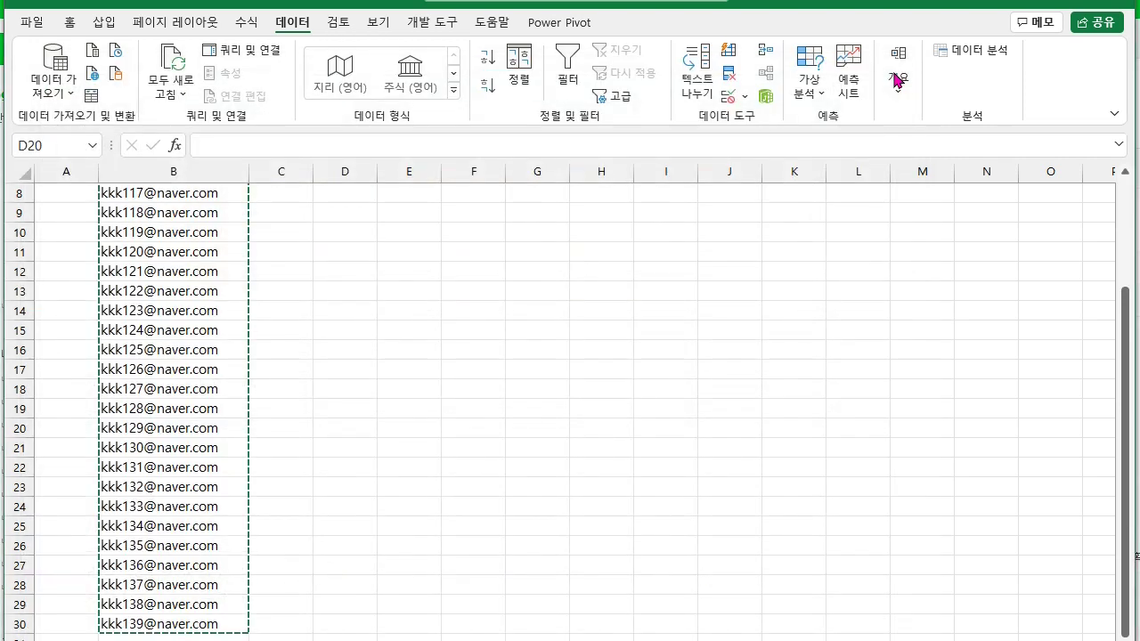
- Copy the address list in B2:B30 and paste it transposed as a row starting at cell D2
{"action": "left_click", "coordinate": [209, 358]}
{"action": "scroll", "coordinate": [208, 356], "scroll_direction": "up", "scroll_amount": 3}
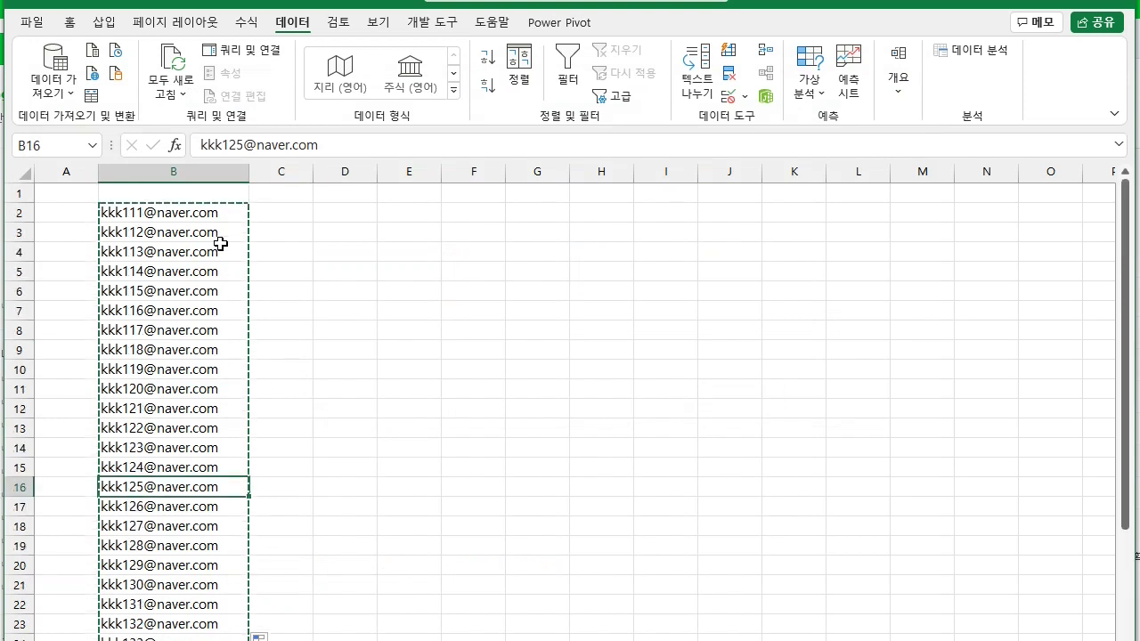
{"action": "left_click", "coordinate": [222, 215]}
{"action": "key", "text": "ctrl+shift+Down"}
{"action": "key", "text": "ctrl+c"}
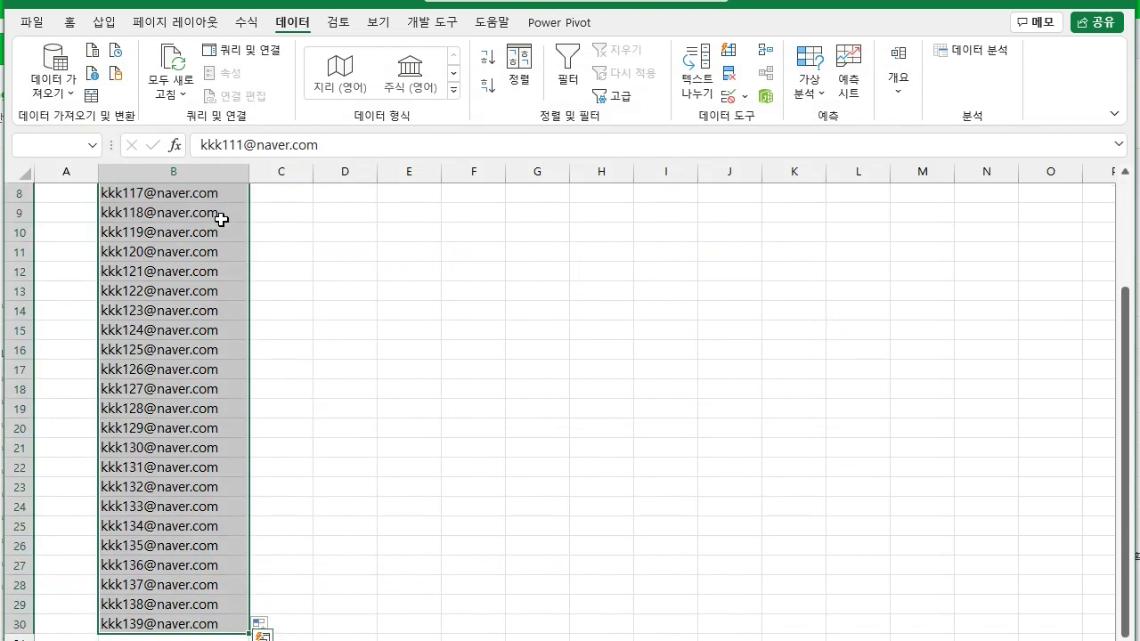
{"action": "scroll", "coordinate": [338, 219], "scroll_direction": "up", "scroll_amount": 3}
{"action": "left_click", "coordinate": [337, 214]}
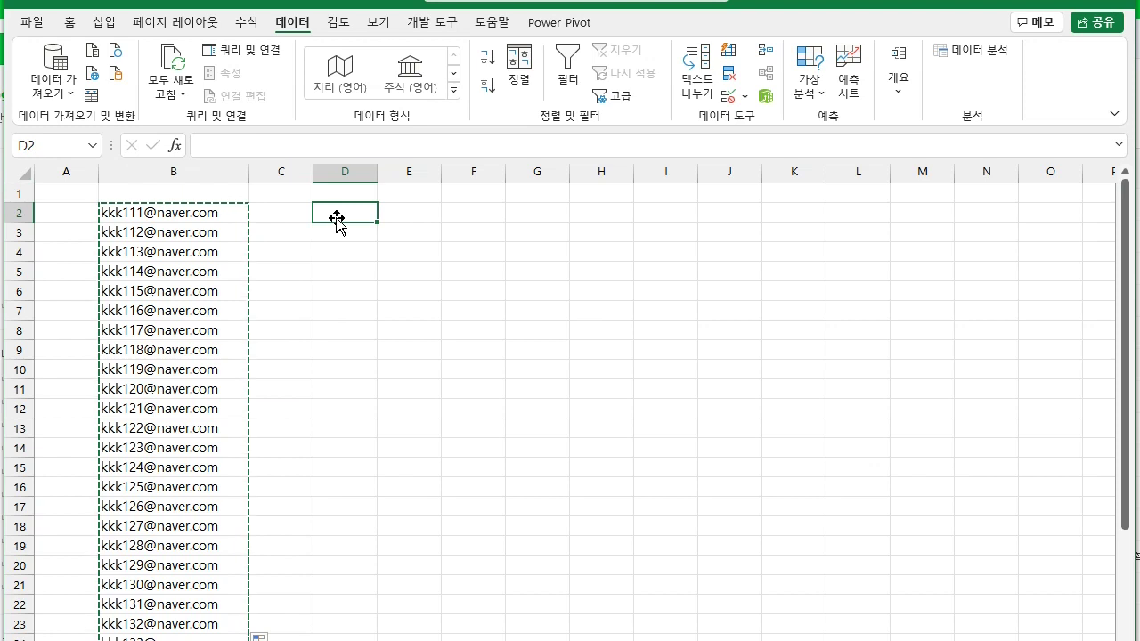
{"action": "left_click", "coordinate": [72, 27]}
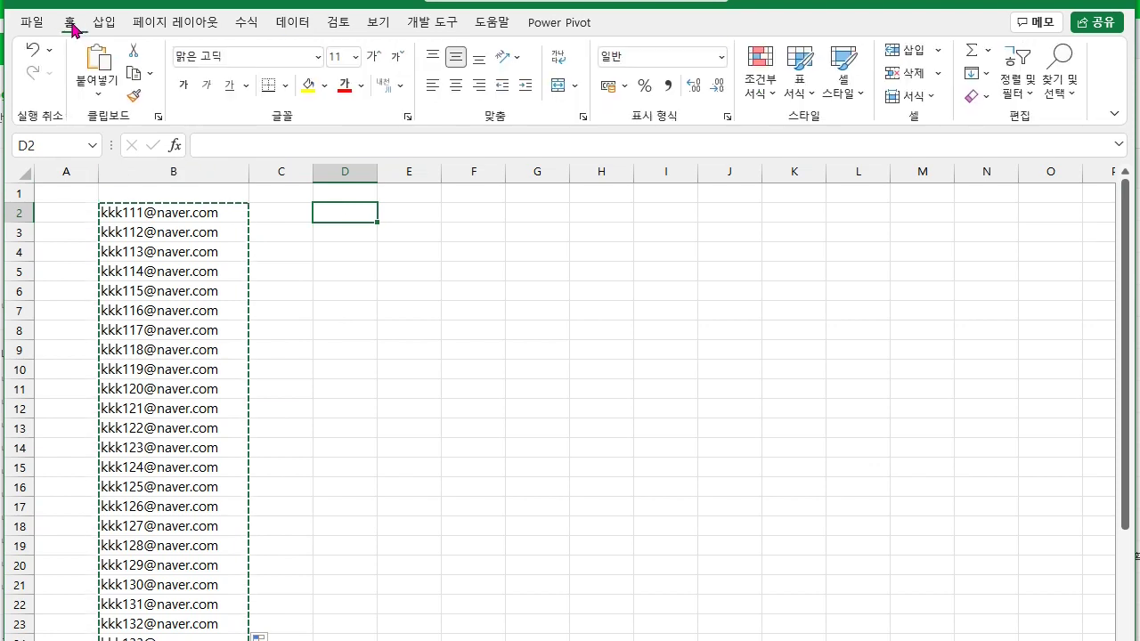
{"action": "left_click", "coordinate": [94, 82]}
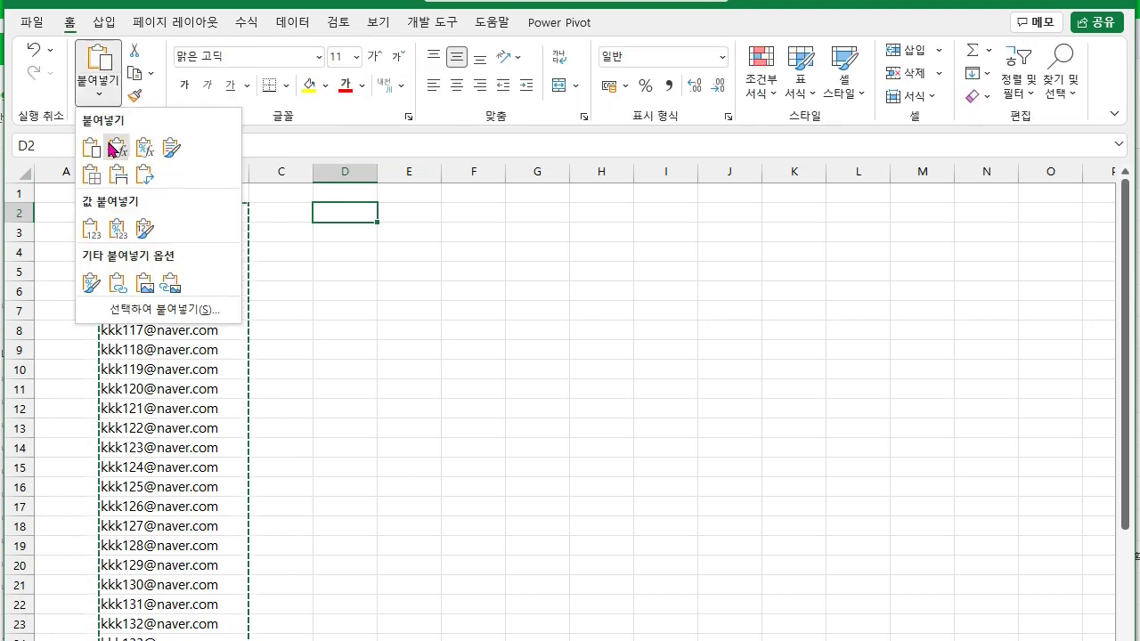
{"action": "left_click", "coordinate": [144, 178]}
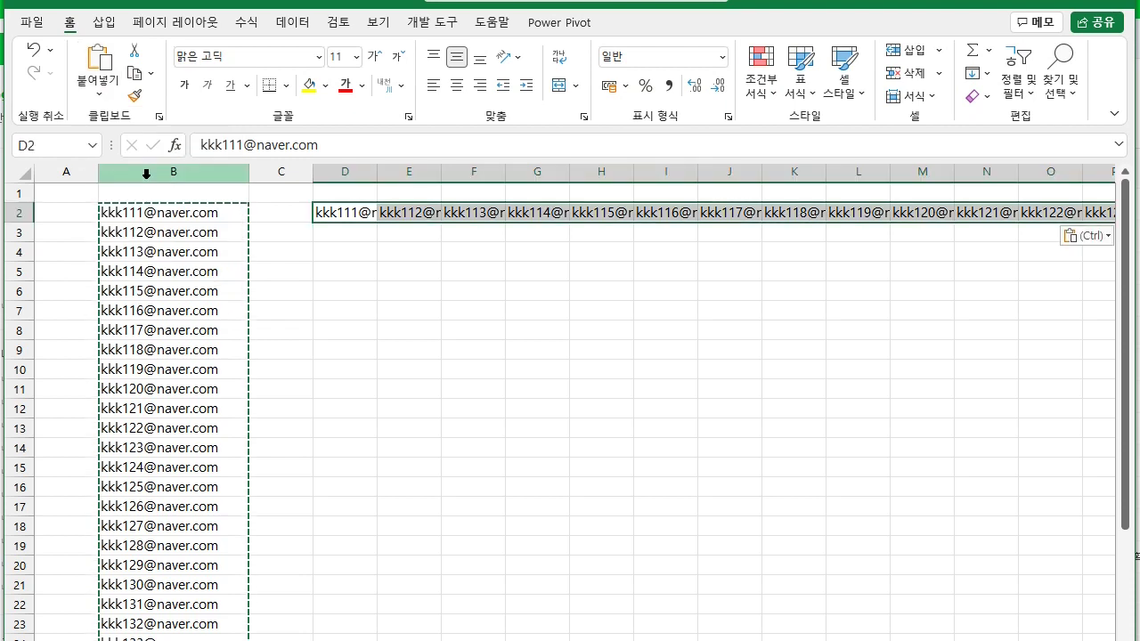
- Copy the transposed address row and paste it into an empty Windows Notepad document
{"action": "key", "text": "ctrl+c"}
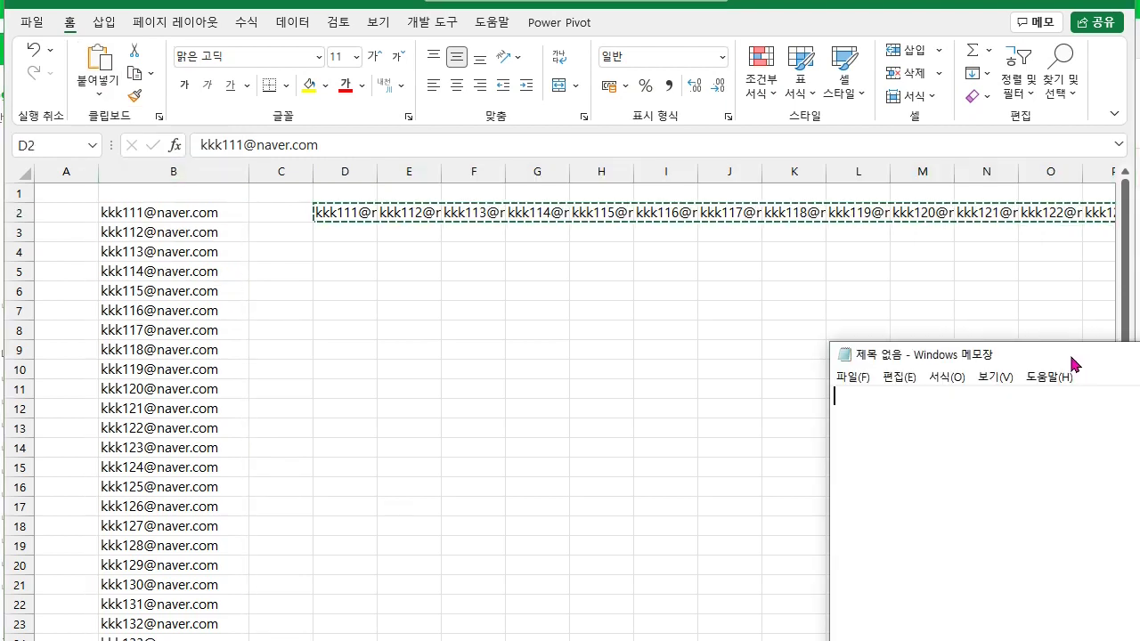
{"action": "left_click_drag", "start_coordinate": [1135, 356], "coordinate": [486, 98]}
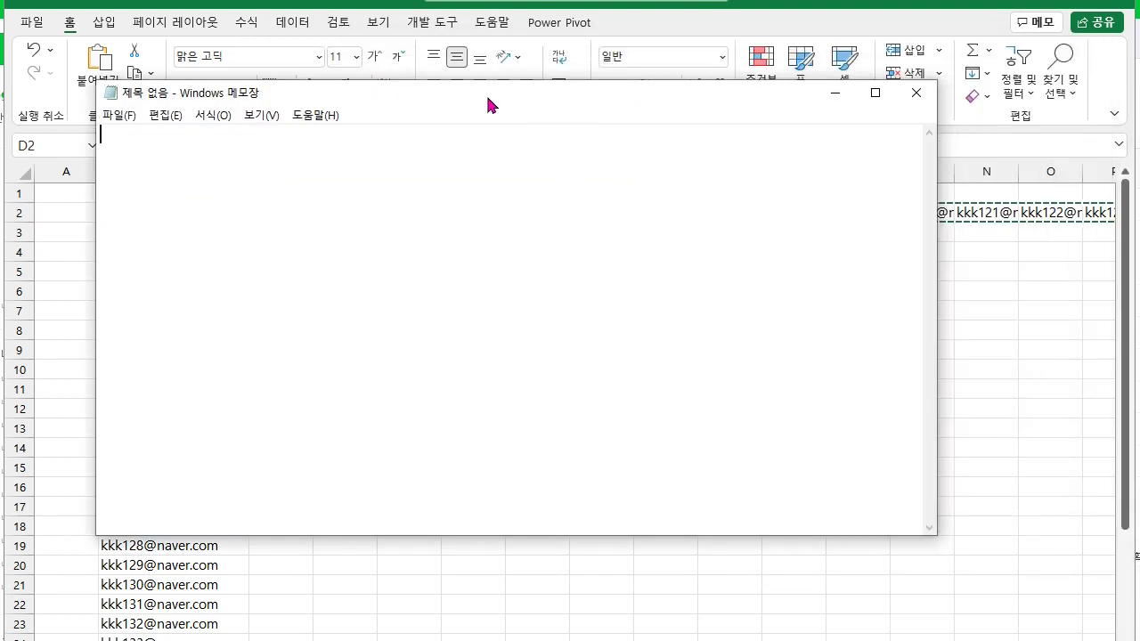
{"action": "key", "text": "ctrl+v"}
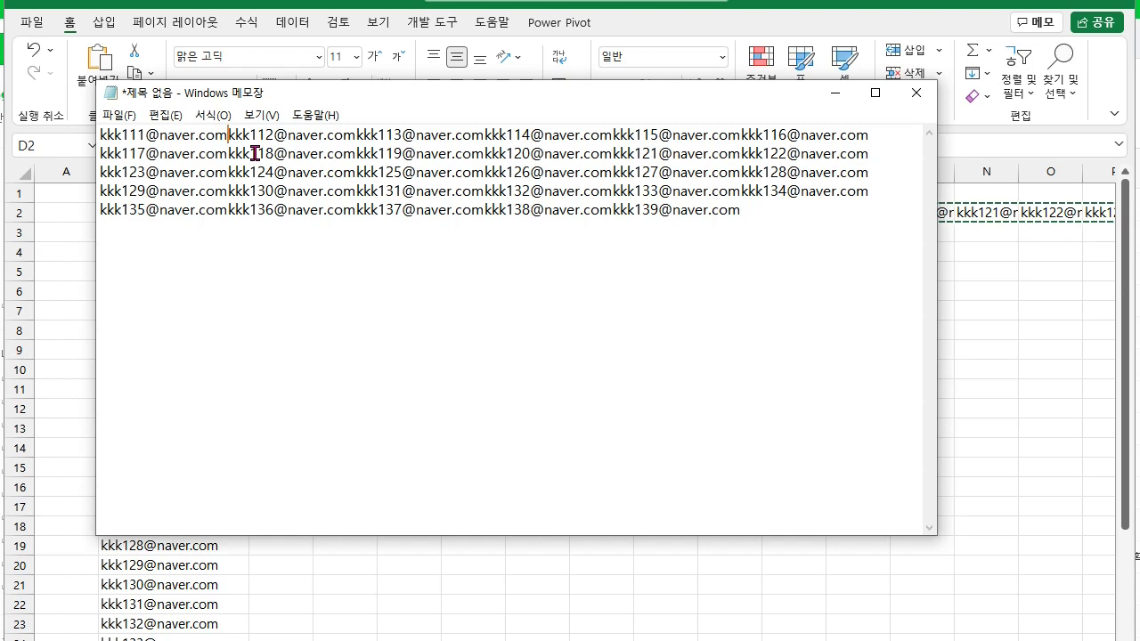
- Replace all the tab separators between the addresses in Notepad with "," including both quotation marks
{"action": "key", "text": "ctrl+h"}
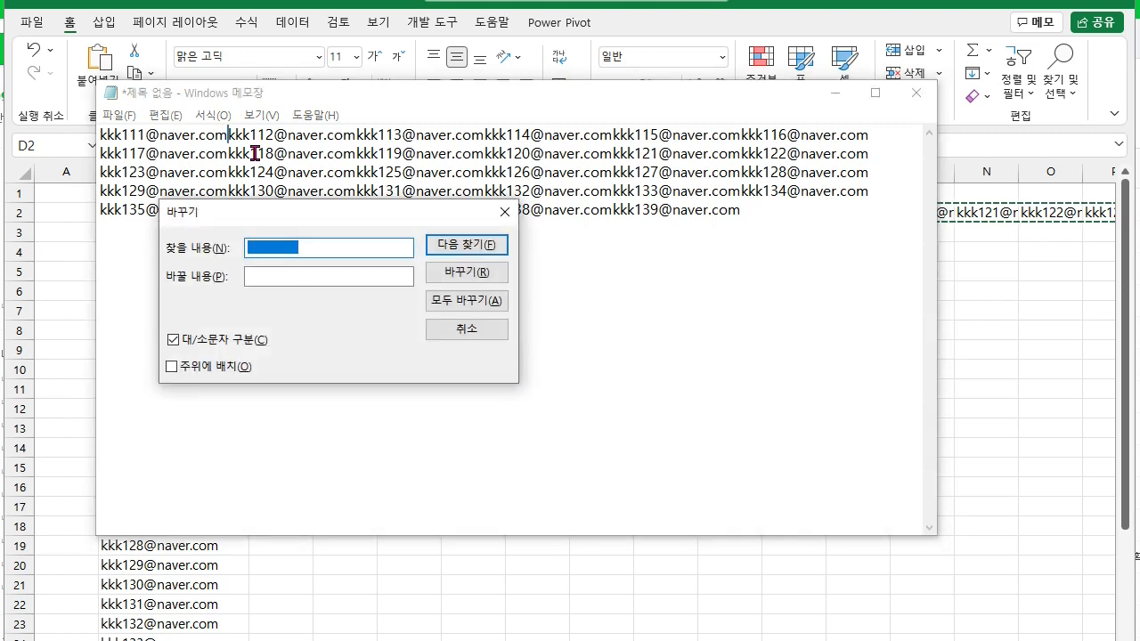
{"action": "left_click", "coordinate": [303, 279]}
{"action": "type", "text": "\""}
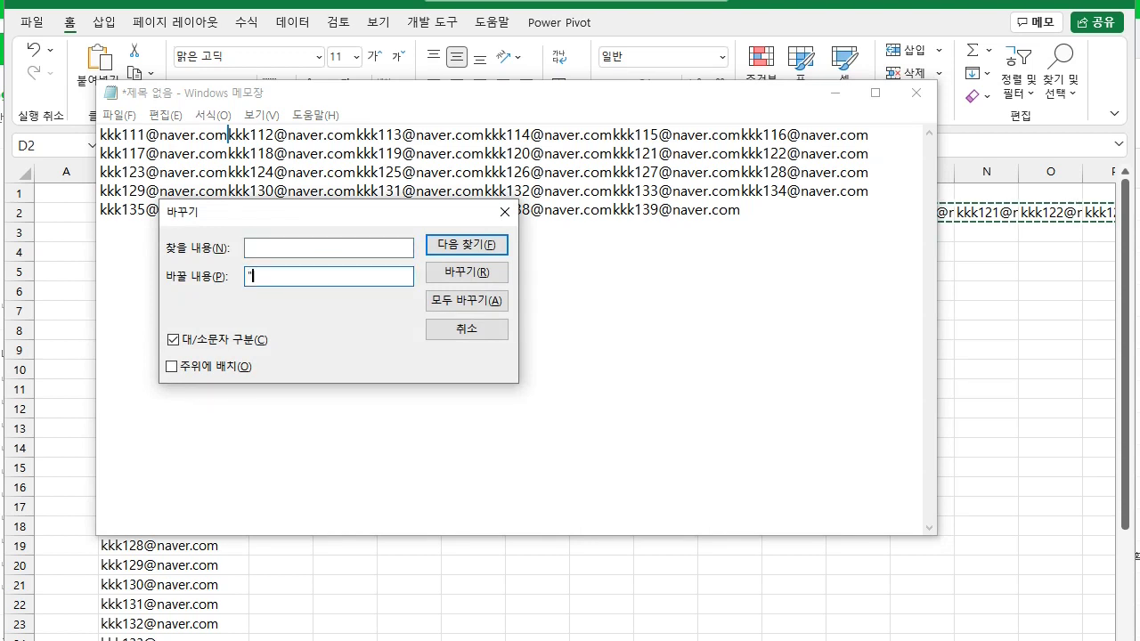
{"action": "type", "text": ",\""}
{"action": "left_click", "coordinate": [466, 301]}
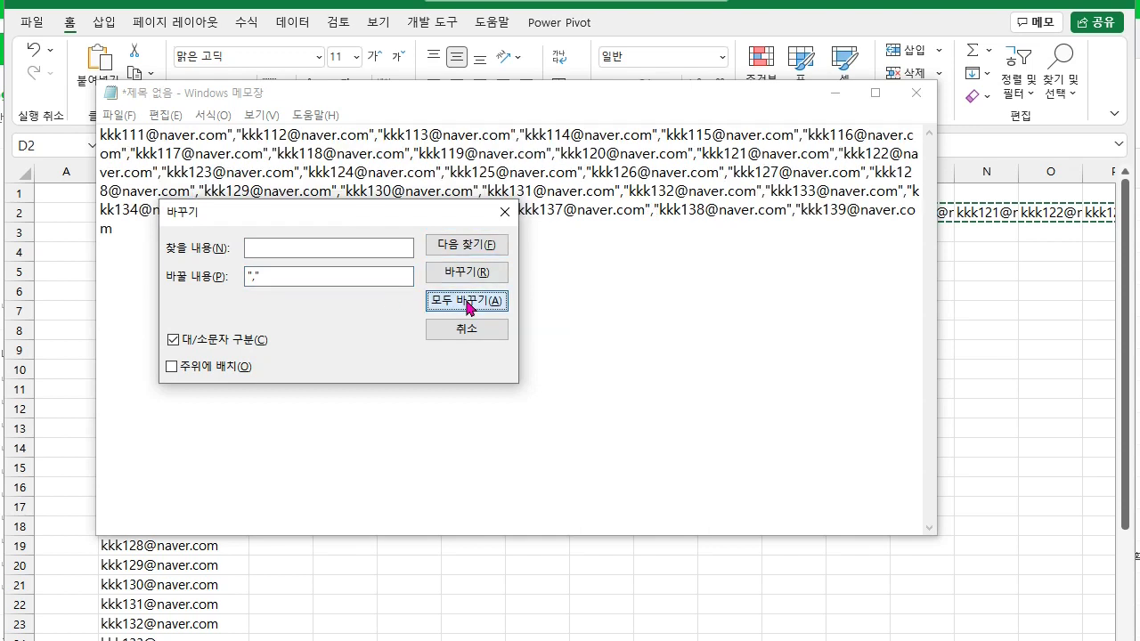
{"action": "left_click", "coordinate": [505, 211]}
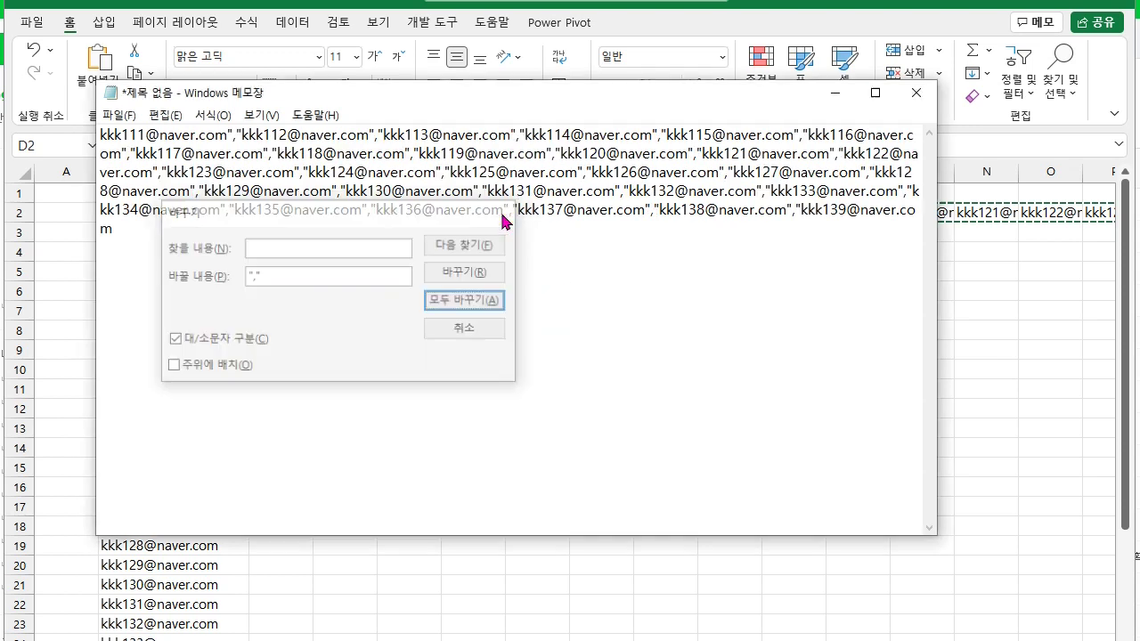
- Add a quotation mark before the first address and another one after the last address
{"action": "key", "text": "ctrl+Home"}
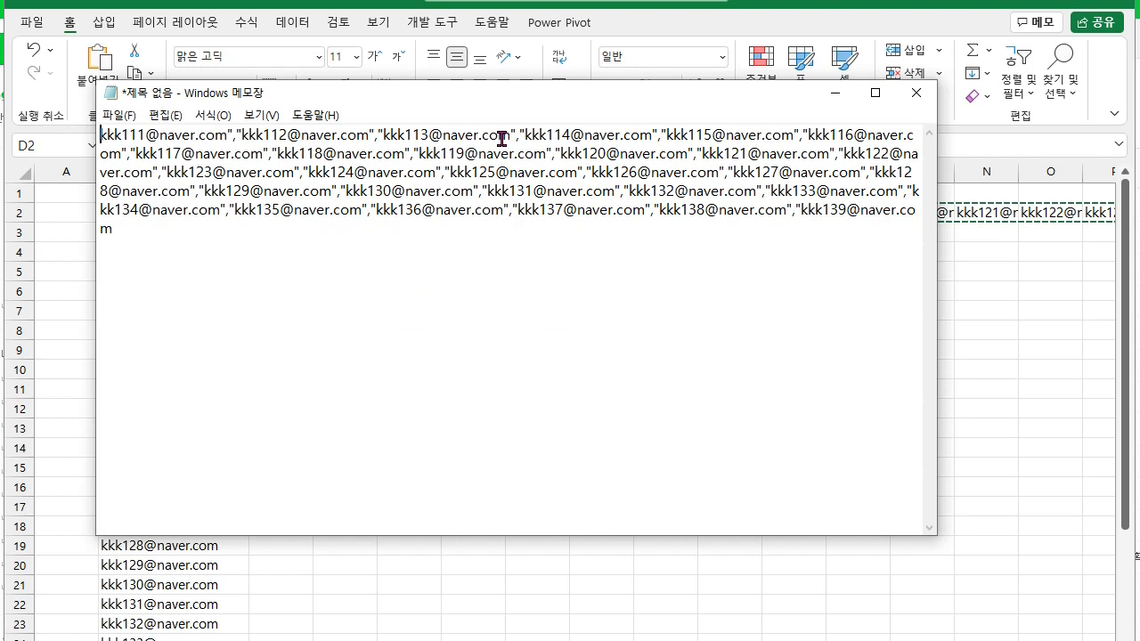
{"action": "type", "text": "\","}
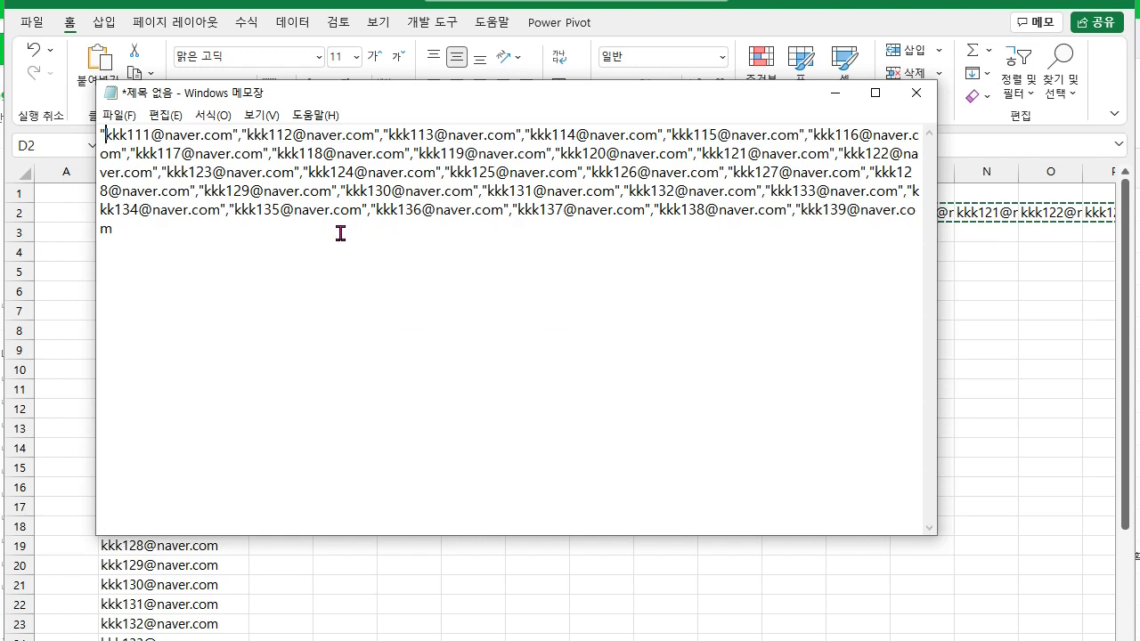
{"action": "type", "text": "\""}
{"action": "left_click_drag", "start_coordinate": [356, 92], "coordinate": [430, 137]}
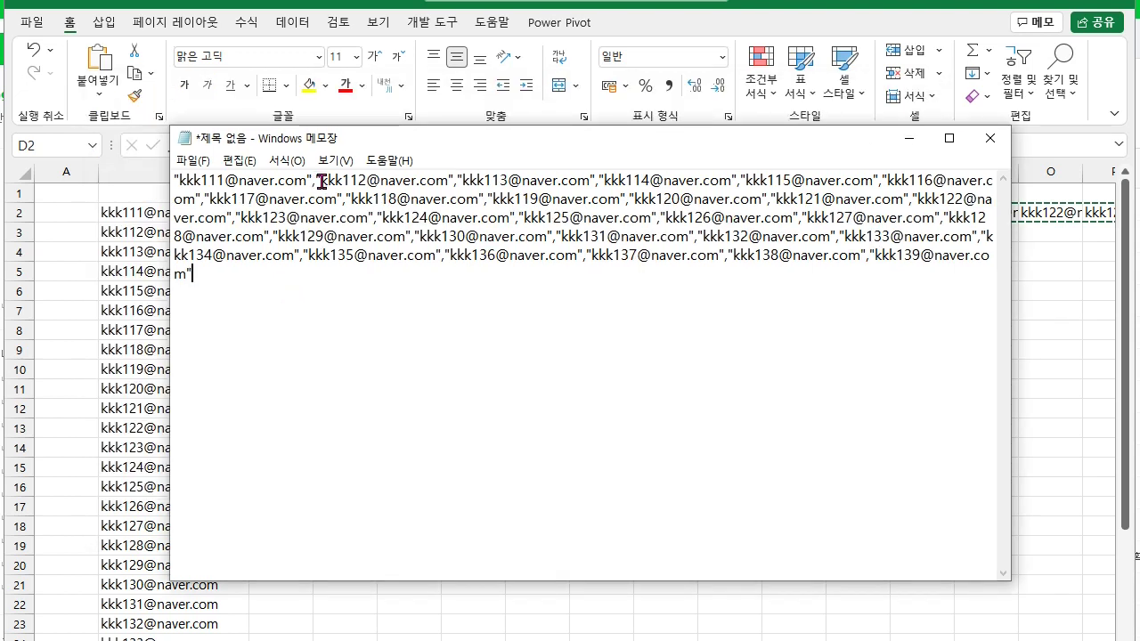
{"action": "left_click_drag", "start_coordinate": [501, 138], "coordinate": [511, 300]}
{"action": "left_click_drag", "start_coordinate": [437, 306], "coordinate": [450, 145]}
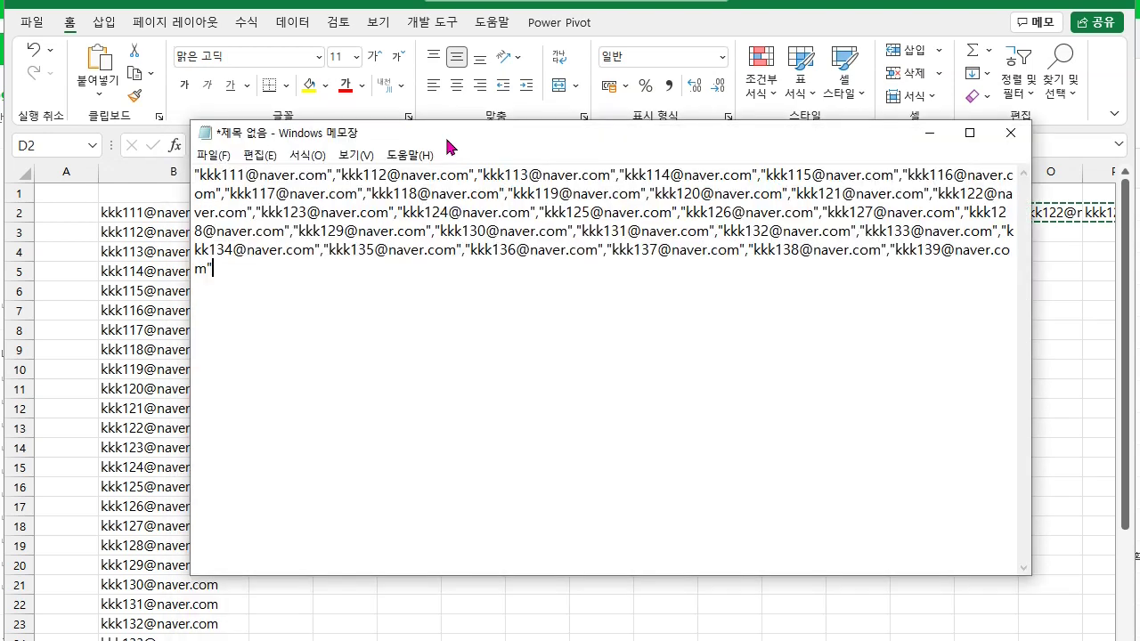
{"action": "left_click_drag", "start_coordinate": [448, 145], "coordinate": [448, 241]}
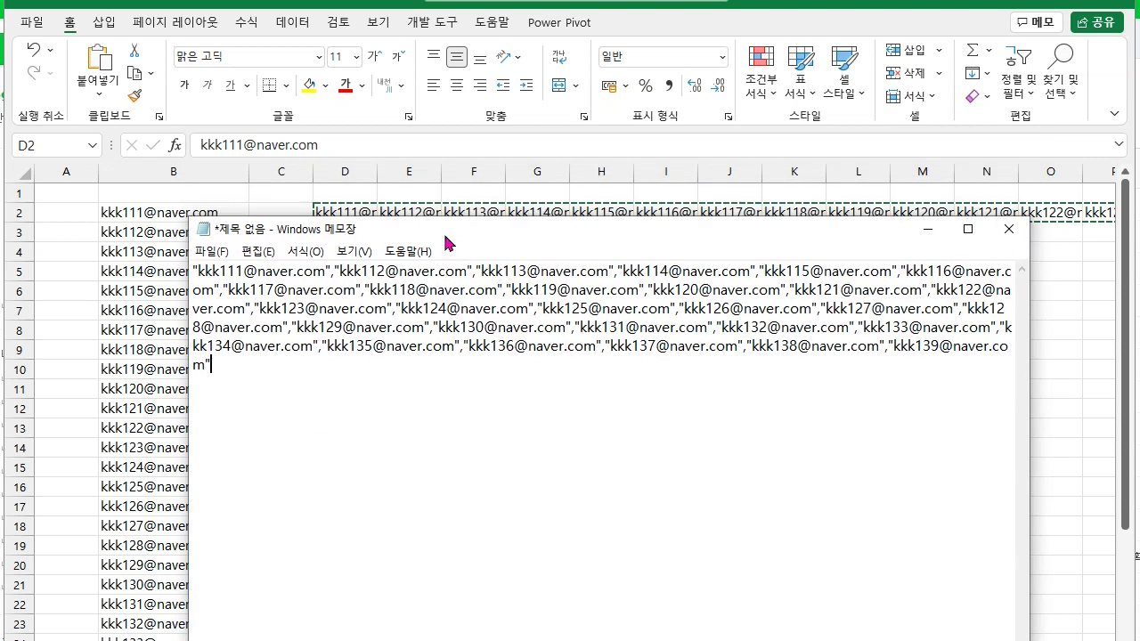
{"action": "left_click_drag", "start_coordinate": [488, 239], "coordinate": [478, 131]}
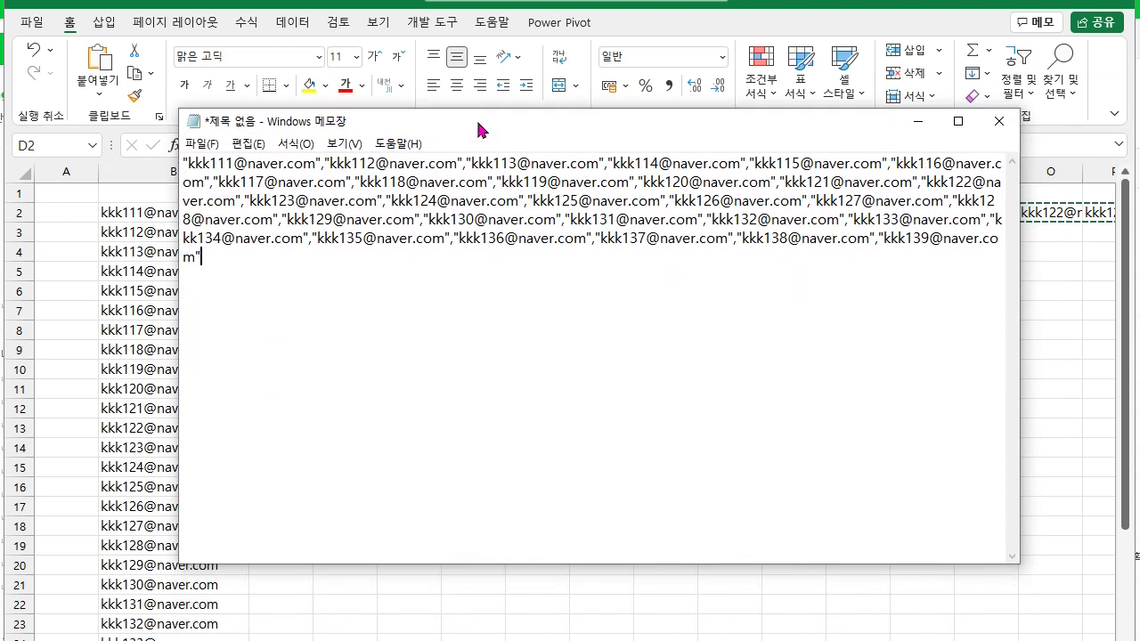
{"action": "key", "text": "ctrl+h"}
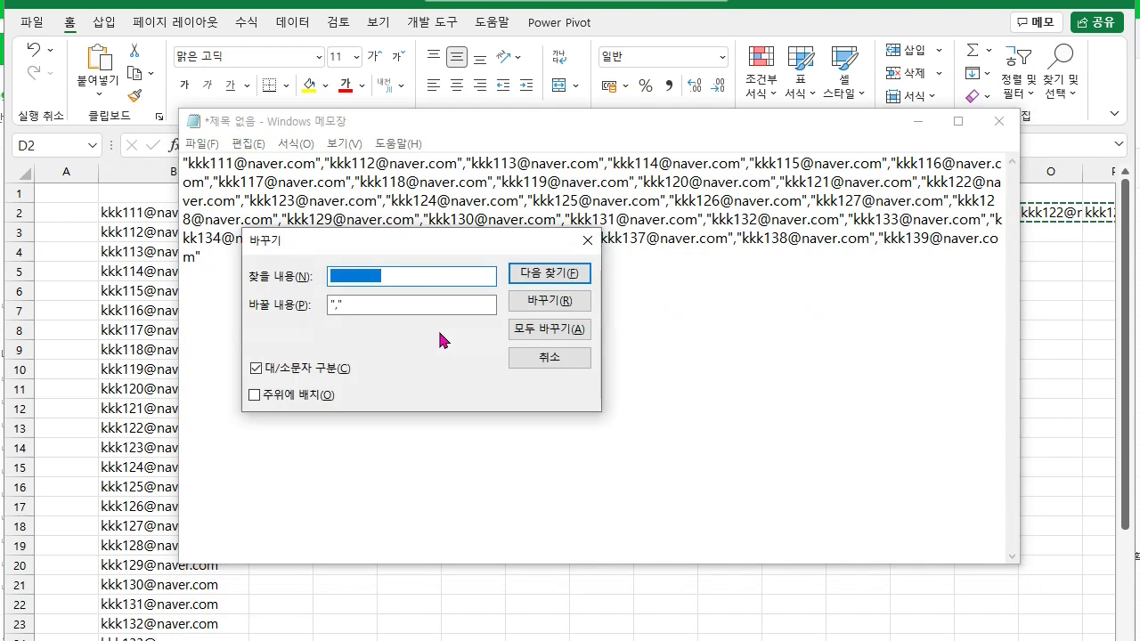
{"action": "key", "text": "Escape"}
{"action": "left_click_drag", "start_coordinate": [331, 163], "coordinate": [317, 163]}
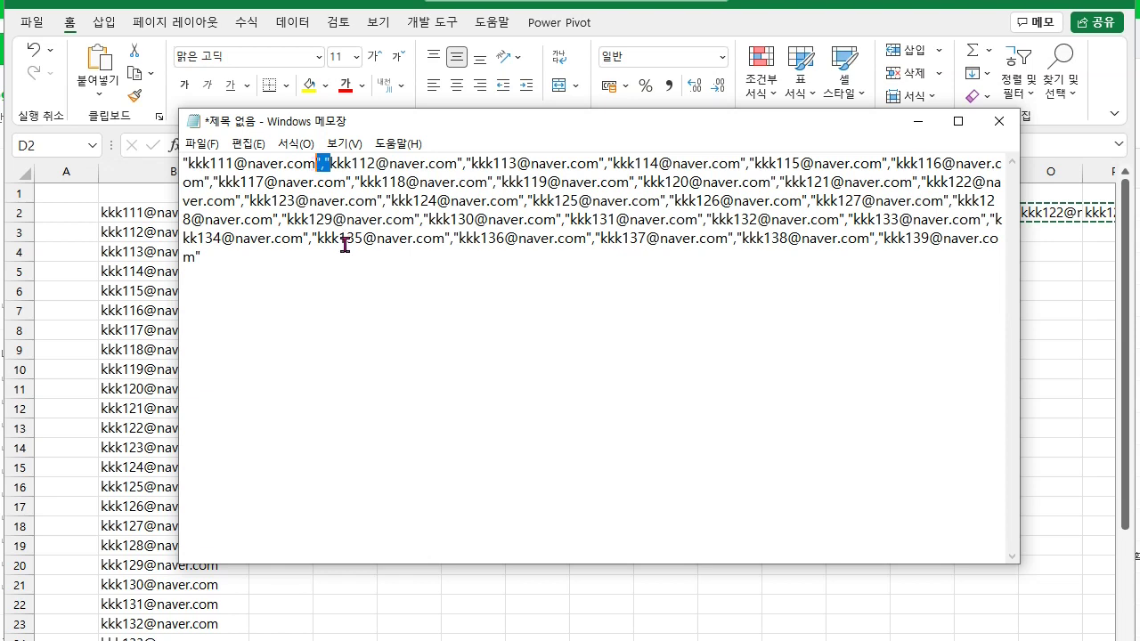
{"action": "key", "text": "ctrl+h"}
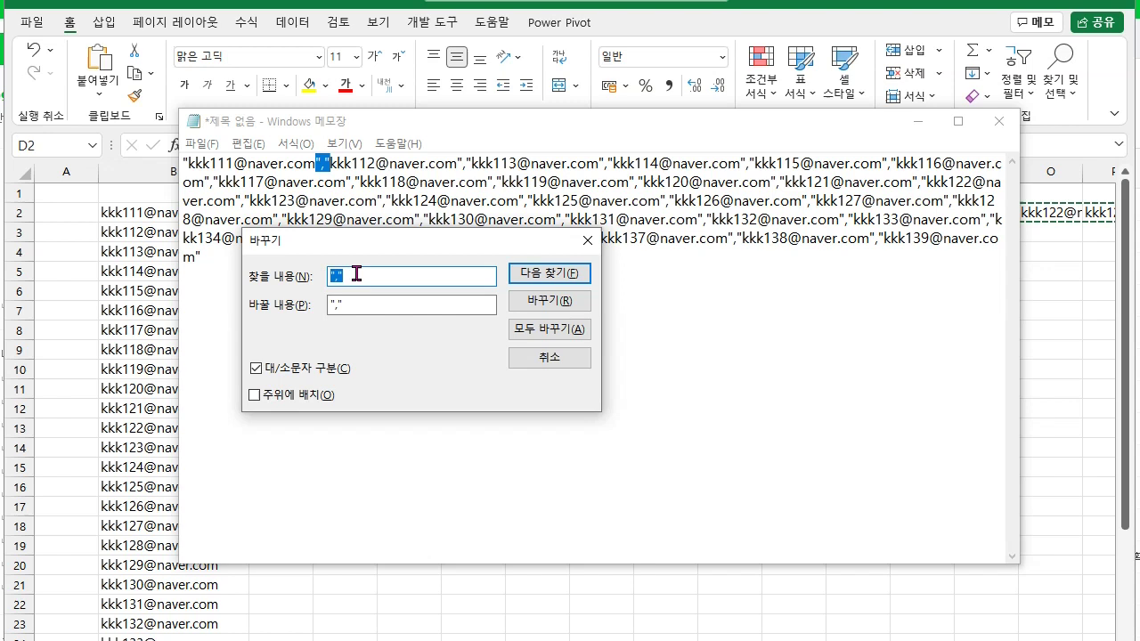
{"action": "left_click_drag", "start_coordinate": [351, 306], "coordinate": [323, 305]}
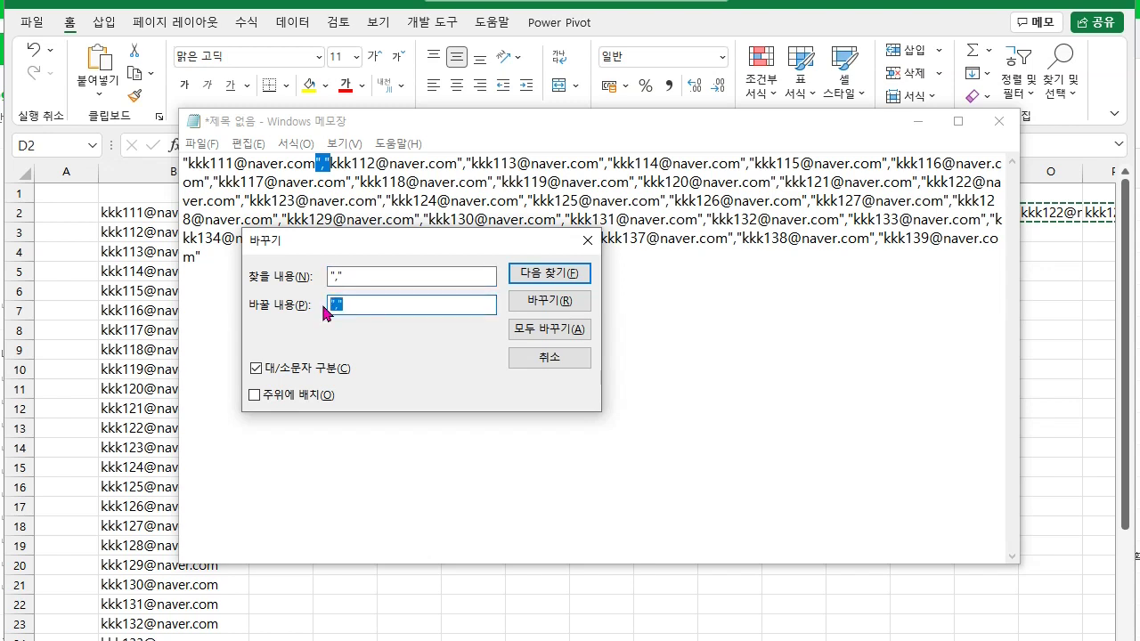
{"action": "key", "text": "BackSpace"}
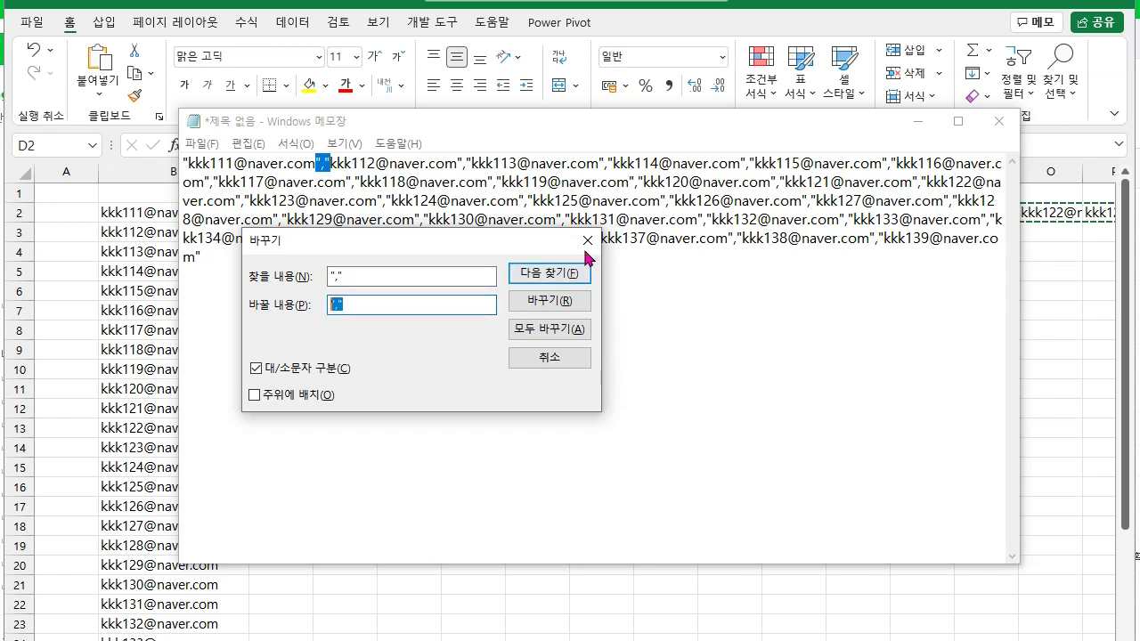
{"action": "left_click", "coordinate": [587, 241]}
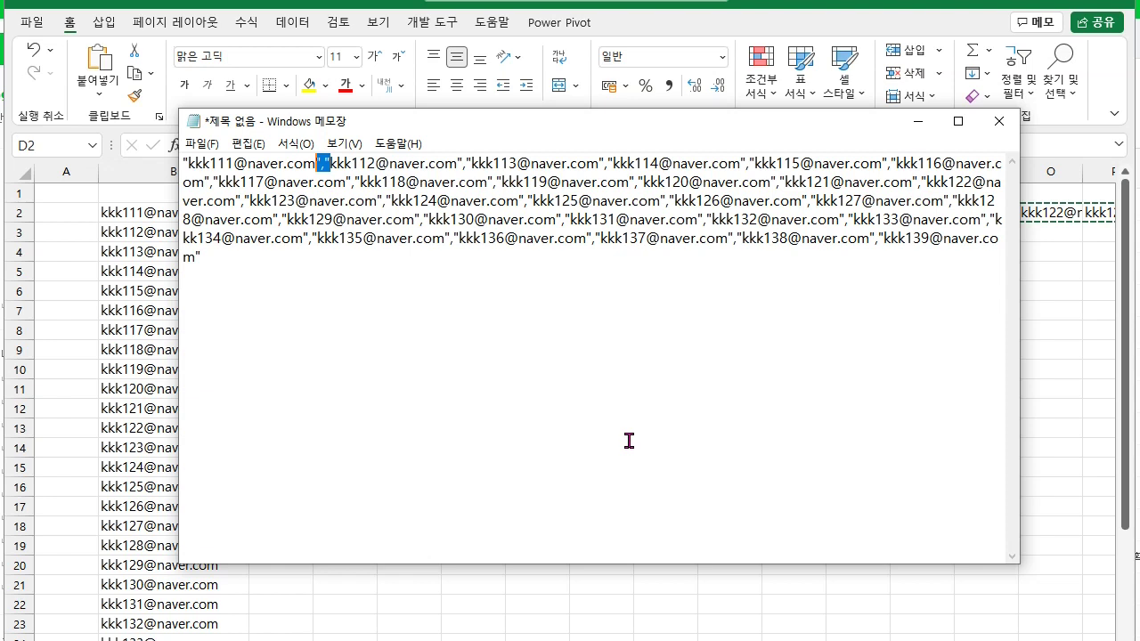
- Switch back to Excel, undo the transposed paste in row 2 and select cell A2
{"action": "key", "text": "alt+Tab"}
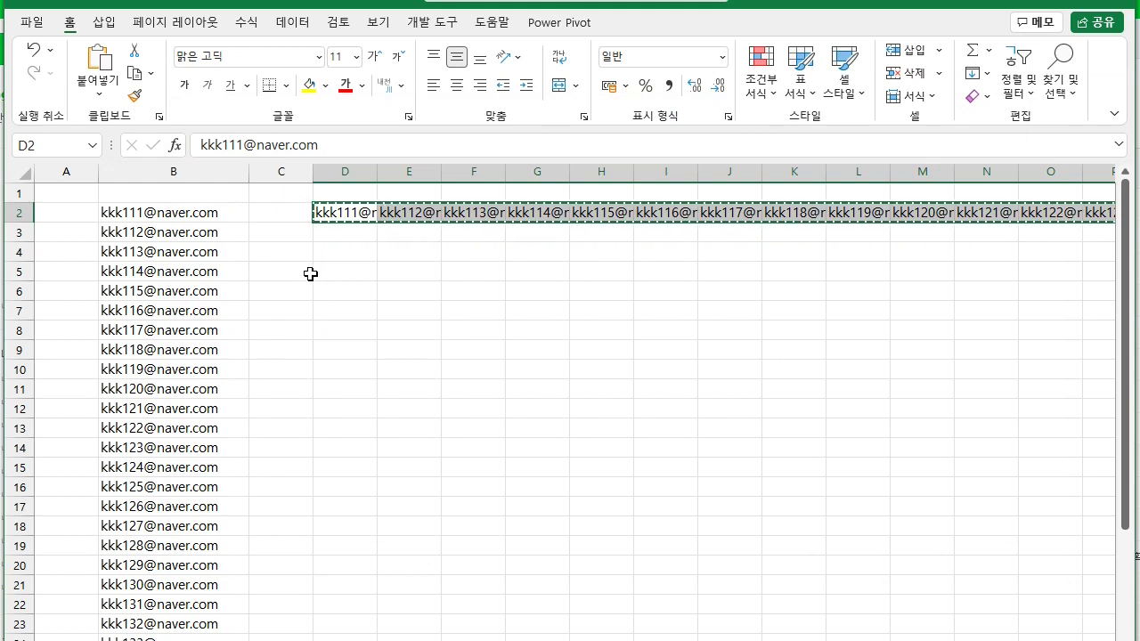
{"action": "key", "text": "ctrl+z"}
{"action": "left_click", "coordinate": [259, 216]}
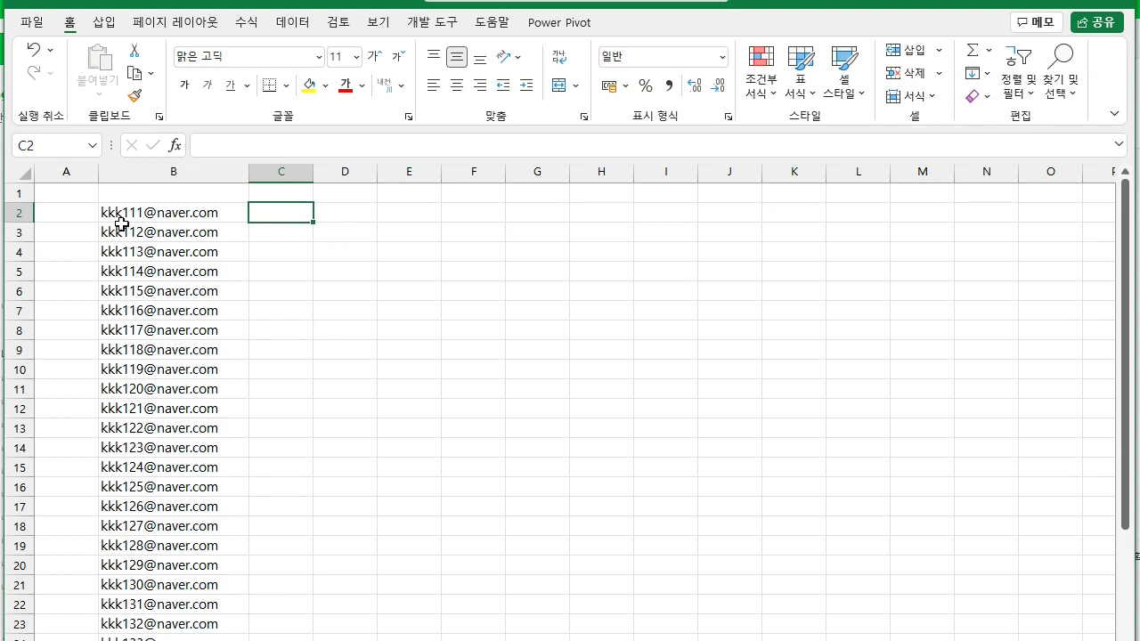
{"action": "left_click", "coordinate": [78, 215]}
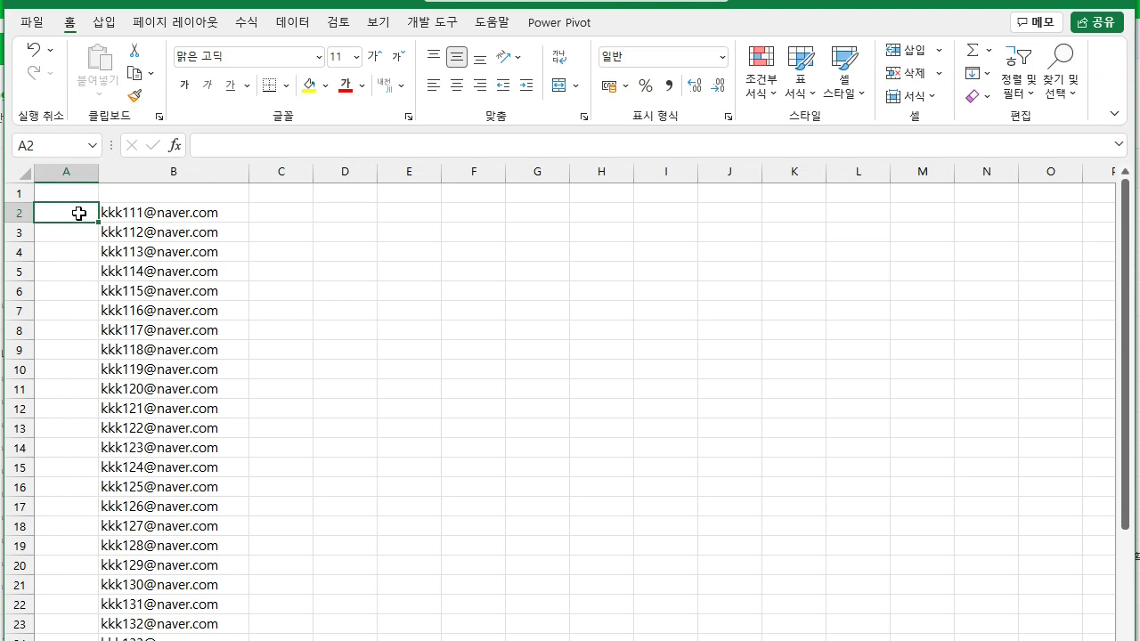
- Fill column A with < and column C with <, alongside every address, starting from row 2
{"action": "type", "text": "<"}
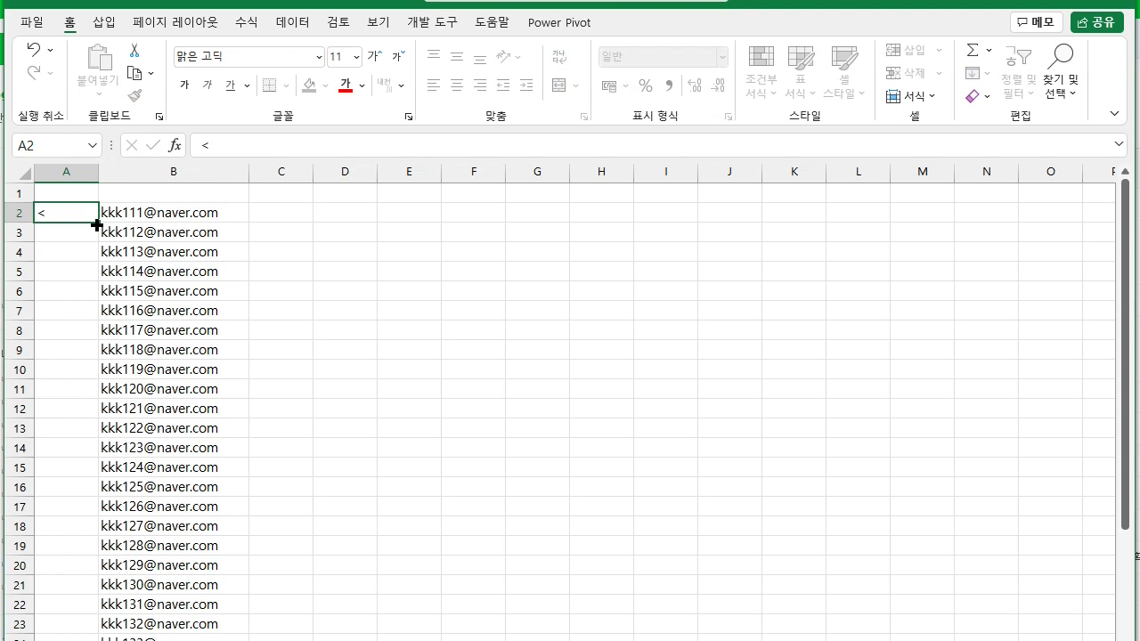
{"action": "double_click", "coordinate": [97, 225]}
{"action": "left_click", "coordinate": [276, 211]}
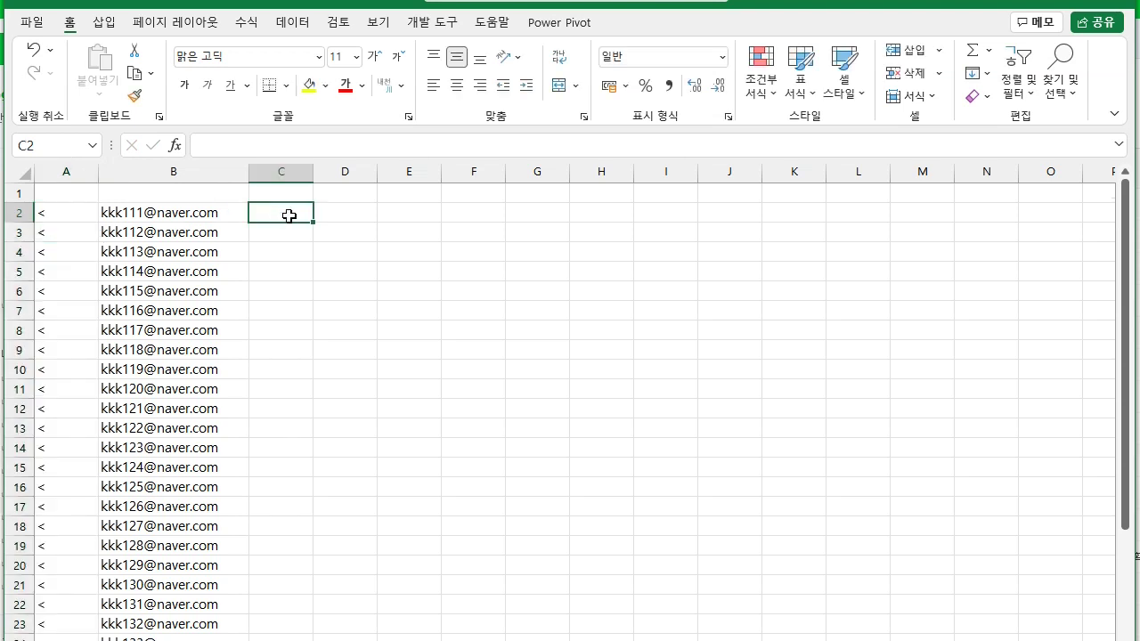
{"action": "type", "text": "<,"}
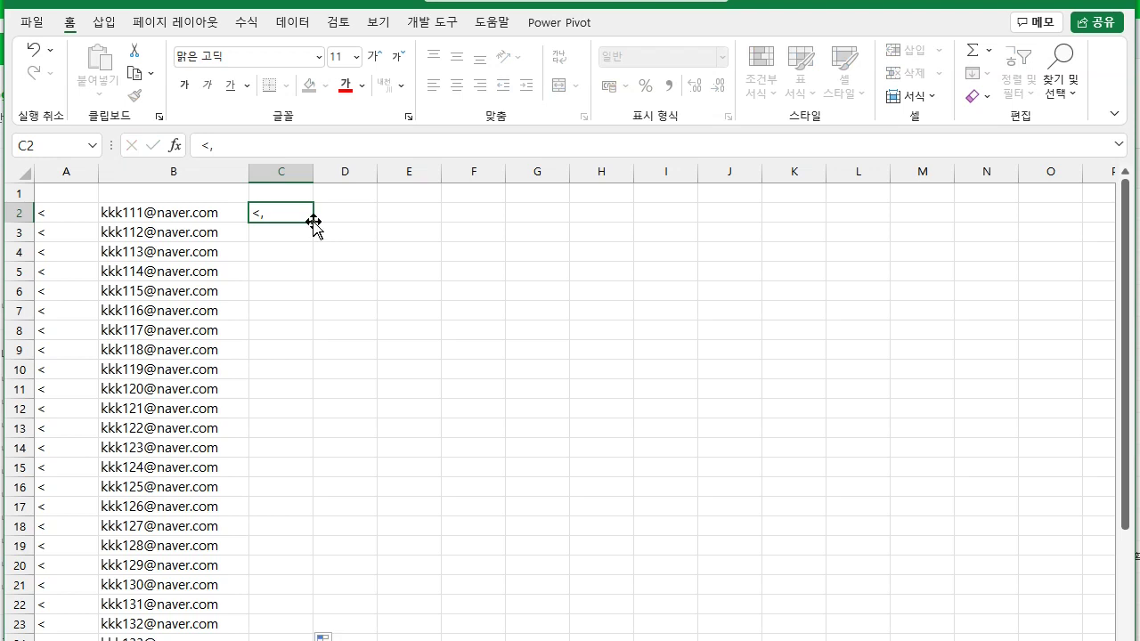
{"action": "double_click", "coordinate": [314, 223]}
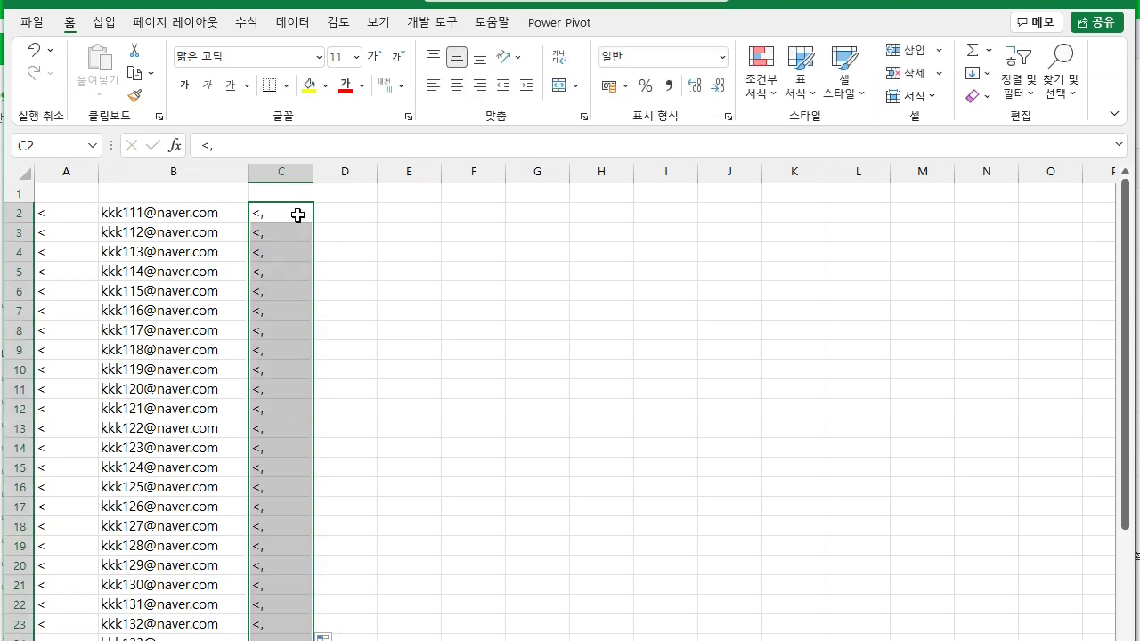
- Enter the formula =A2&B2&C2 in cell D2 to join the opening sign, address and closing sign
{"action": "left_click", "coordinate": [338, 213]}
{"action": "type", "text": "="}
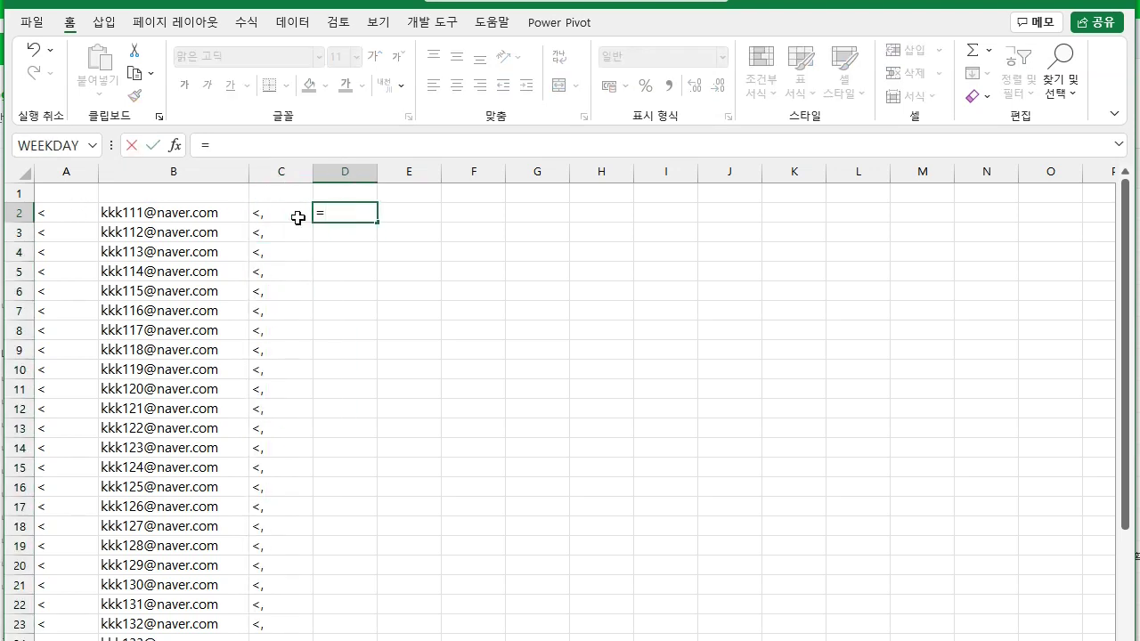
{"action": "left_click", "coordinate": [76, 213]}
{"action": "type", "text": "&"}
{"action": "left_click", "coordinate": [167, 220]}
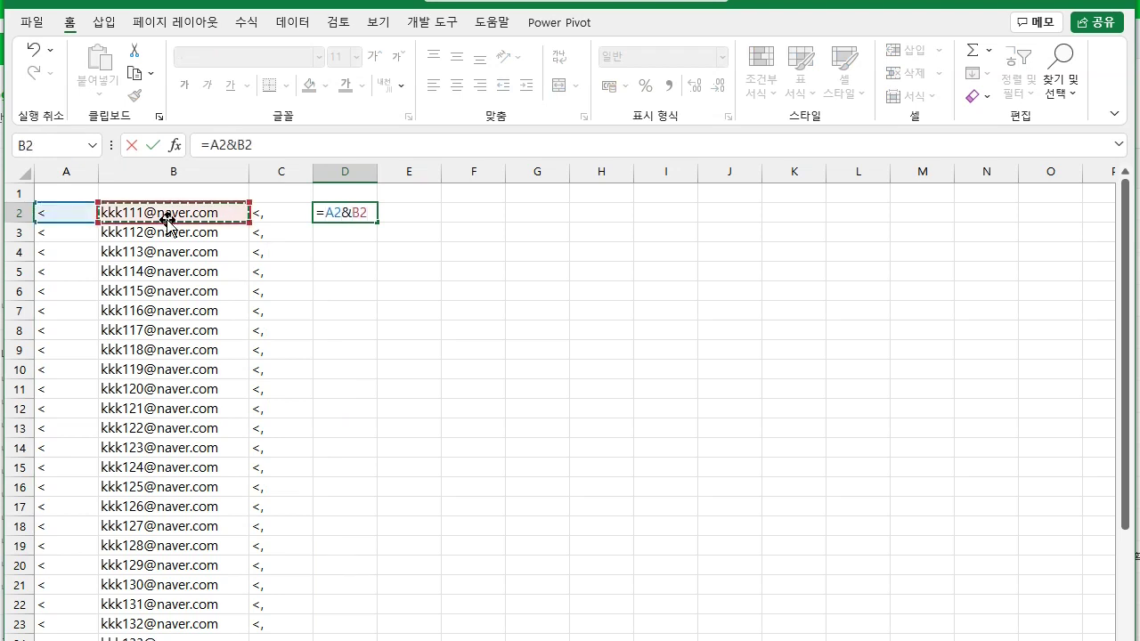
{"action": "type", "text": "&"}
{"action": "left_click", "coordinate": [283, 213]}
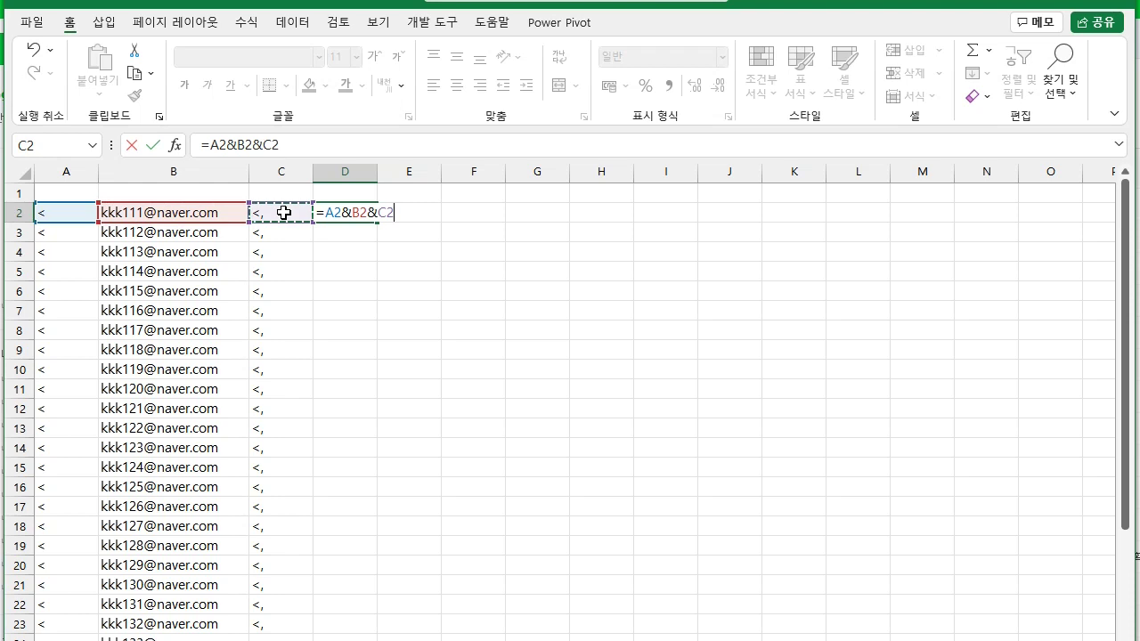
{"action": "key", "text": "Return"}
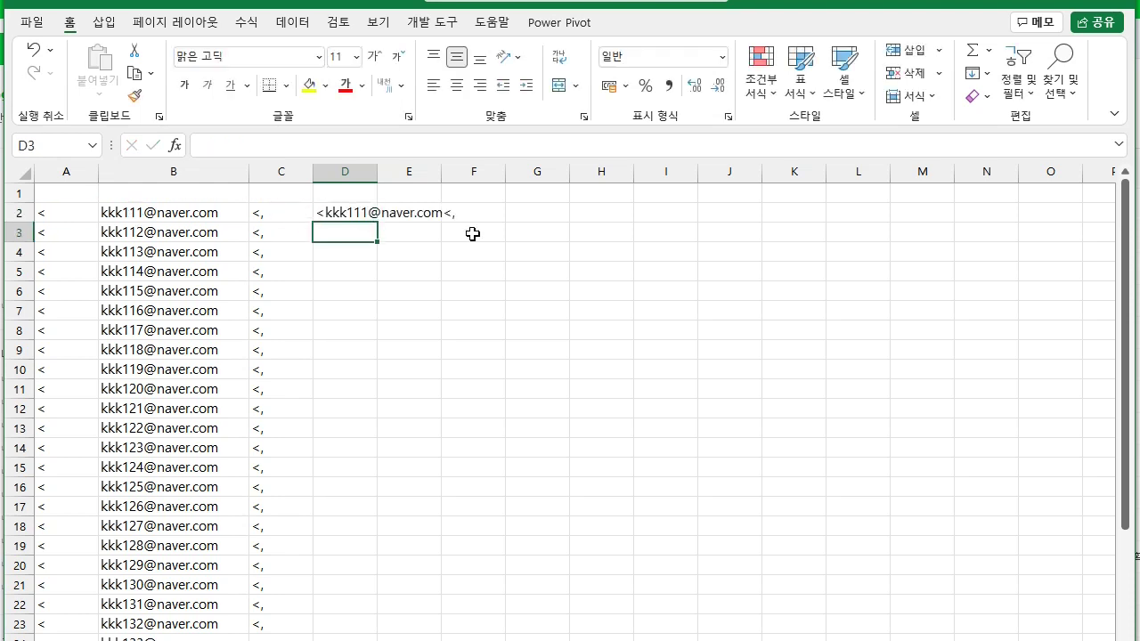
- Widen column D and fill the joining formula down from D2 for all the addresses
{"action": "double_click", "coordinate": [379, 172]}
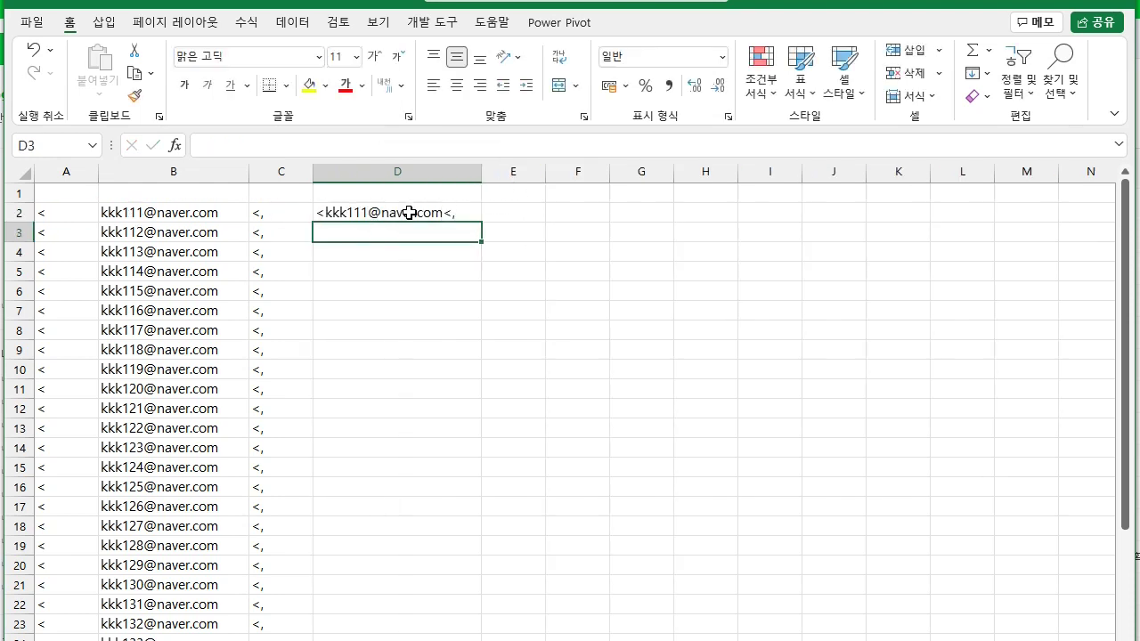
{"action": "left_click", "coordinate": [407, 211]}
{"action": "double_click", "coordinate": [482, 219]}
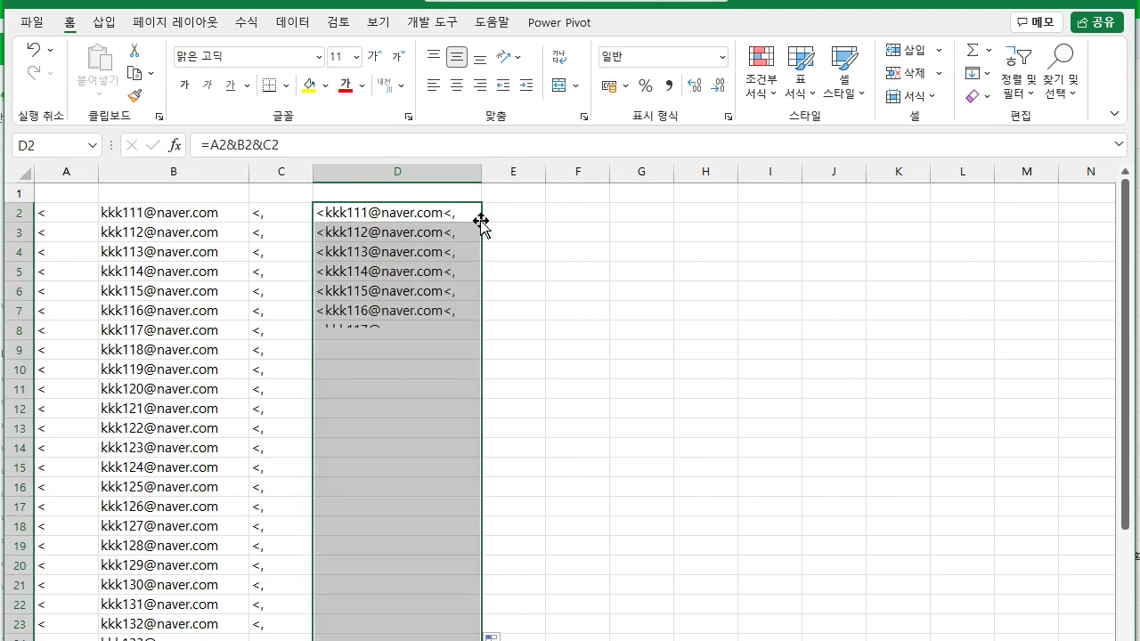
- Convert the joined formulas in column D to plain text by copying and pasting them in place as values
{"action": "key", "text": "ctrl+c"}
{"action": "left_click", "coordinate": [101, 94]}
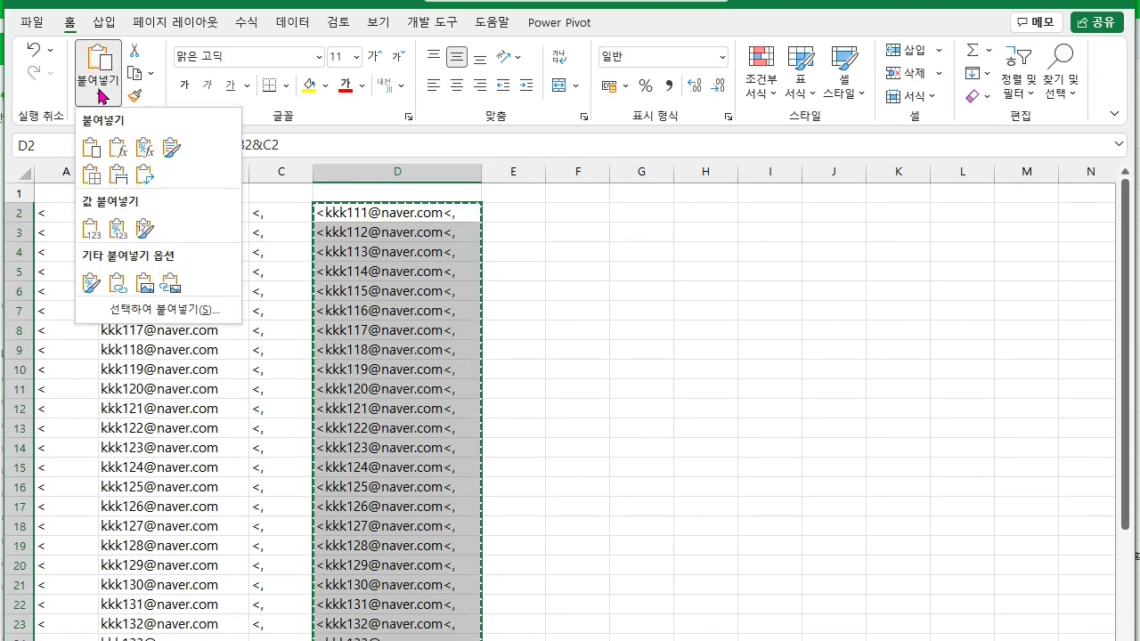
{"action": "left_click", "coordinate": [91, 229]}
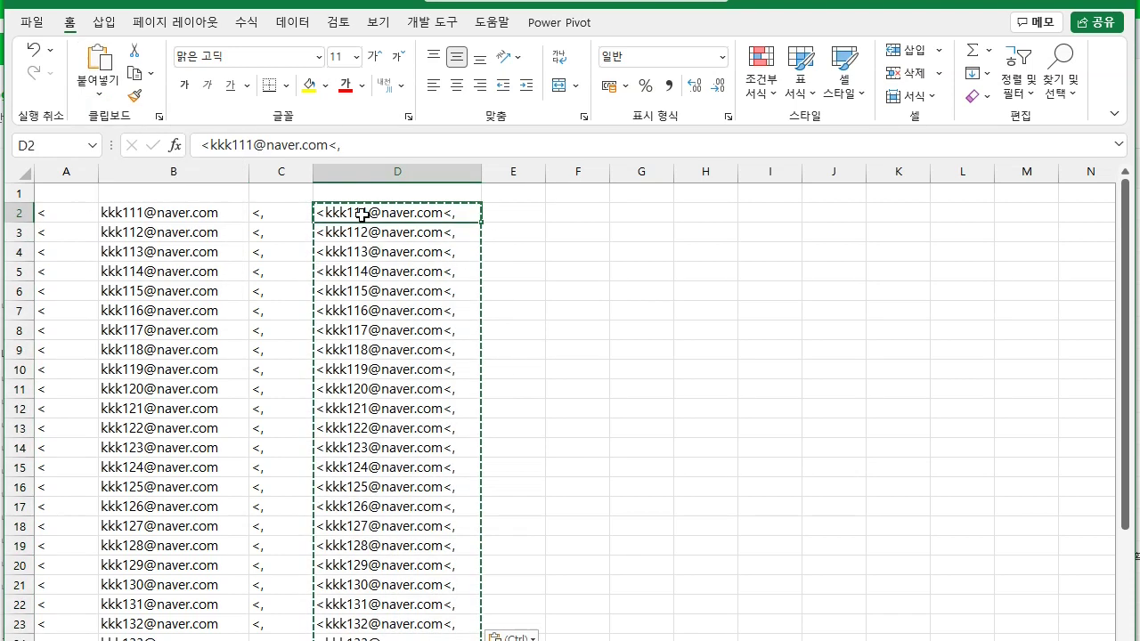
- Replace every < in column D with a quotation mark (")
{"action": "left_click", "coordinate": [375, 170]}
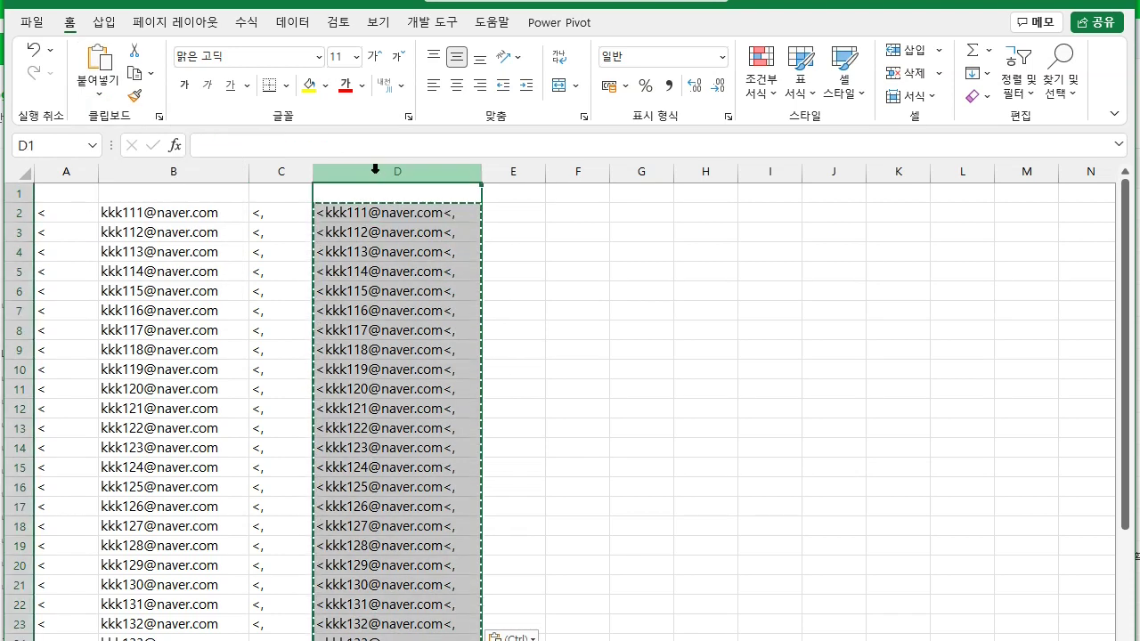
{"action": "key", "text": "ctrl+h"}
{"action": "type", "text": "<"}
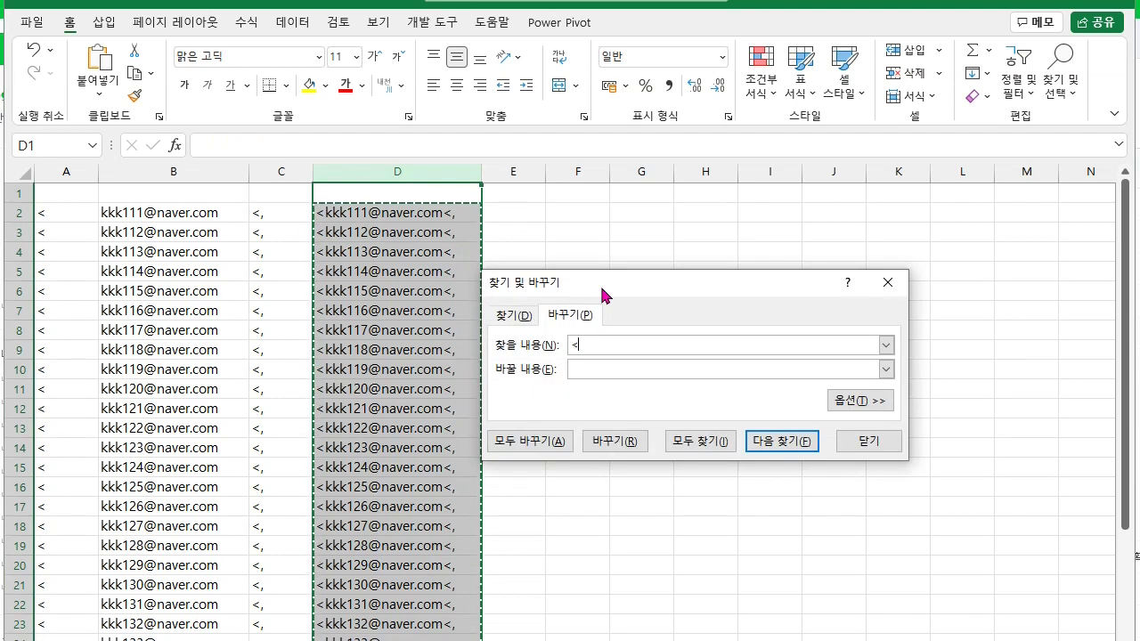
{"action": "left_click", "coordinate": [609, 368]}
{"action": "type", "text": "\""}
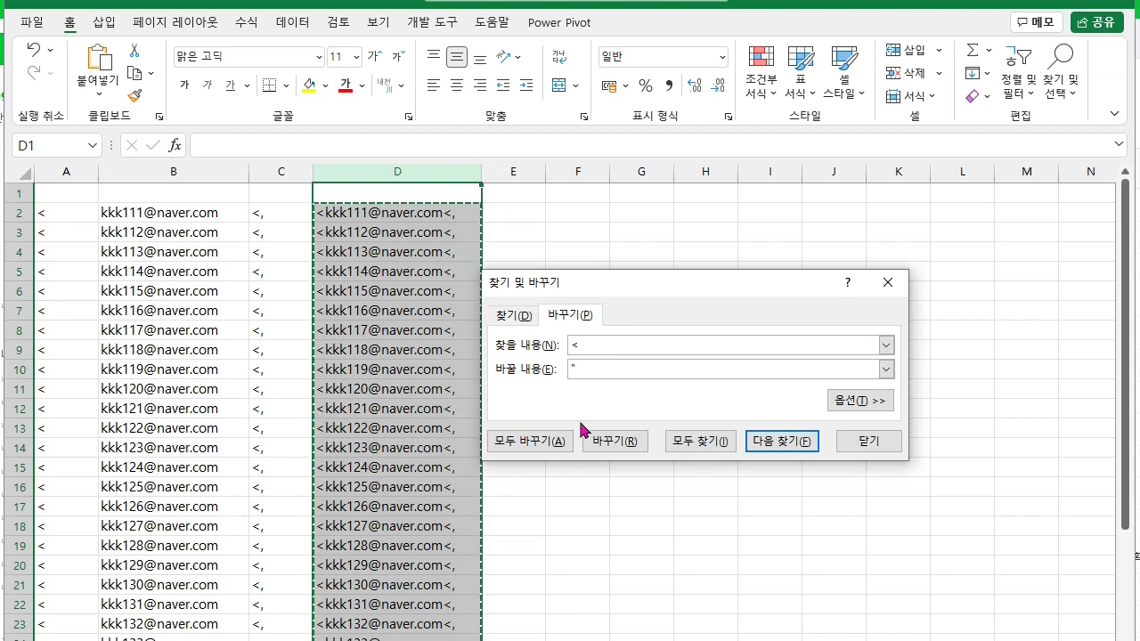
{"action": "left_click", "coordinate": [534, 440]}
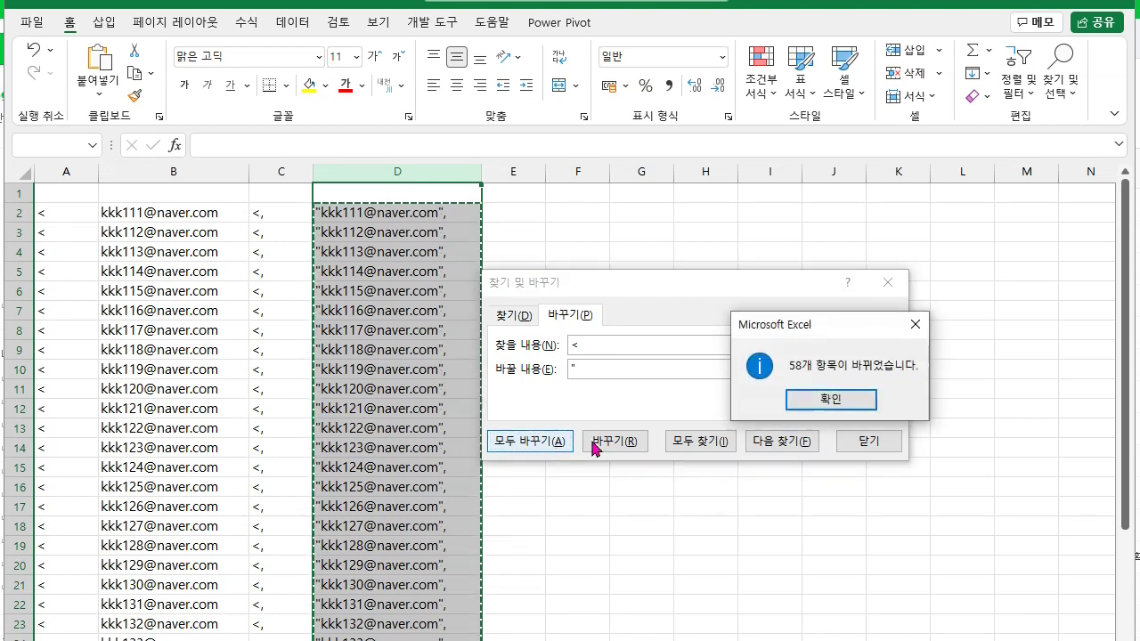
{"action": "left_click", "coordinate": [841, 401]}
{"action": "left_click", "coordinate": [868, 442]}
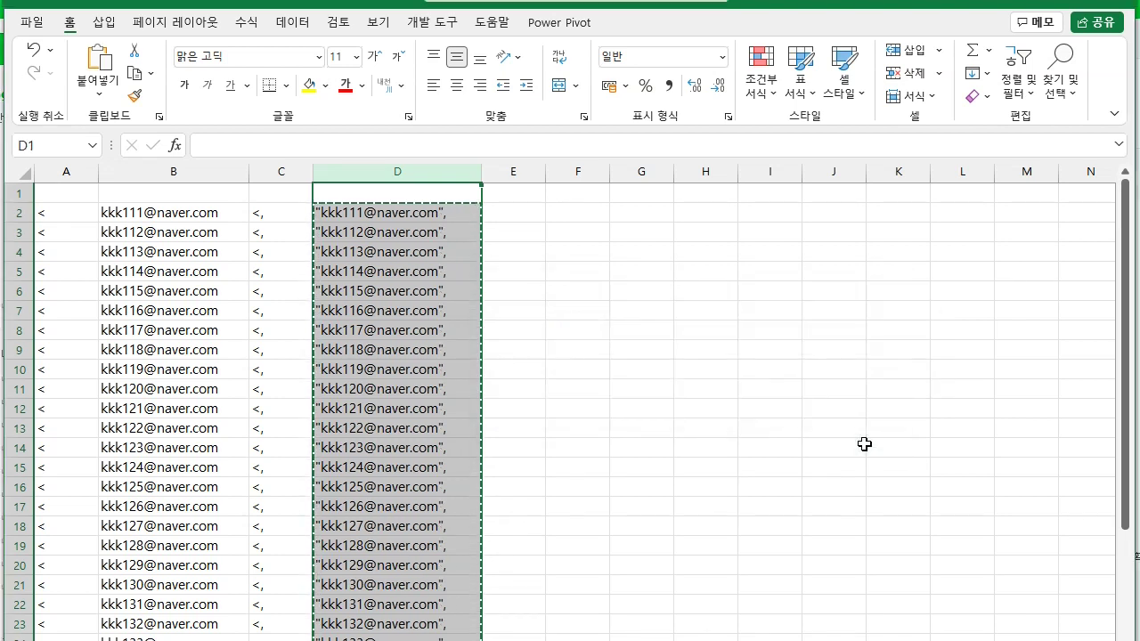
{"action": "left_click", "coordinate": [531, 388]}
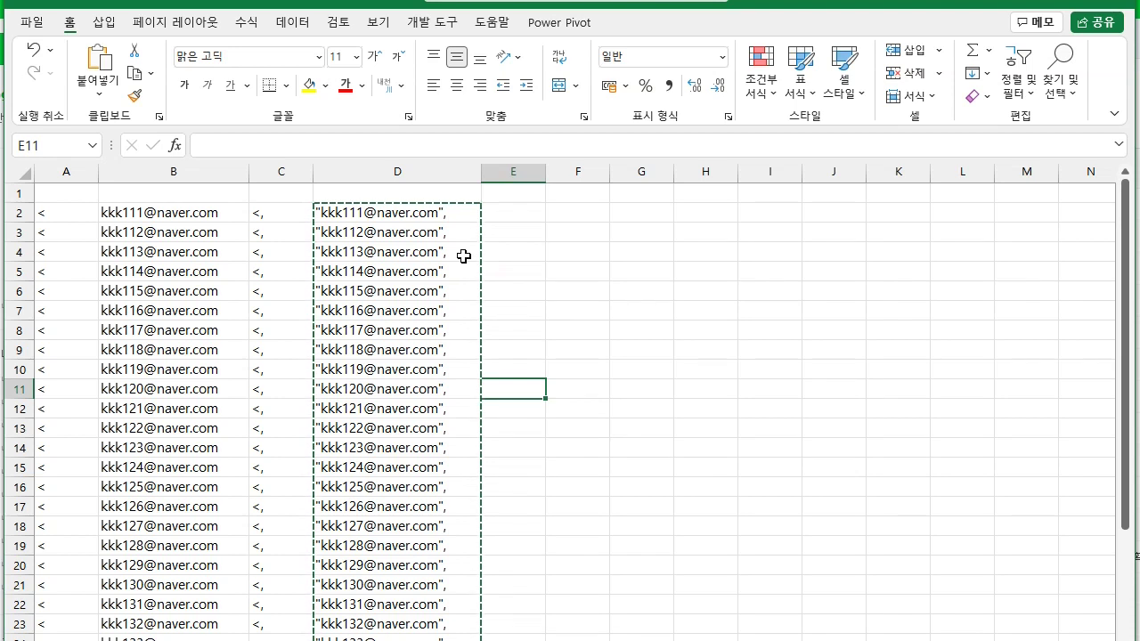
- Copy the quoted addresses from D2 down and paste them transposed into row 2 starting at cell F2
{"action": "left_click", "coordinate": [454, 210]}
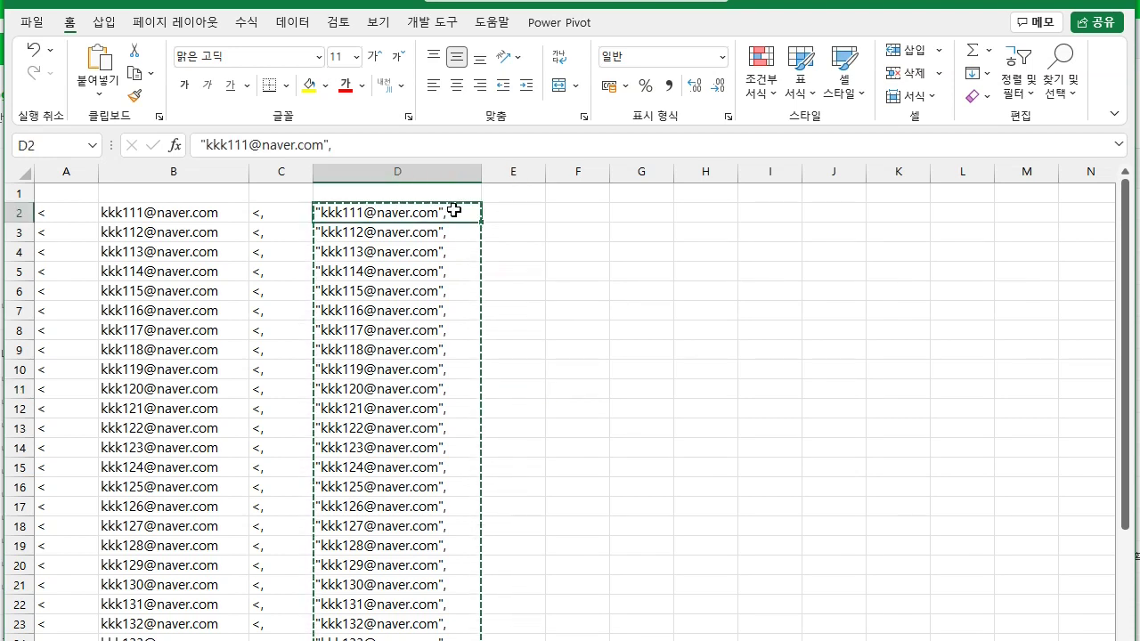
{"action": "key", "text": "ctrl+v"}
{"action": "scroll", "coordinate": [454, 210], "scroll_direction": "down", "scroll_amount": 3}
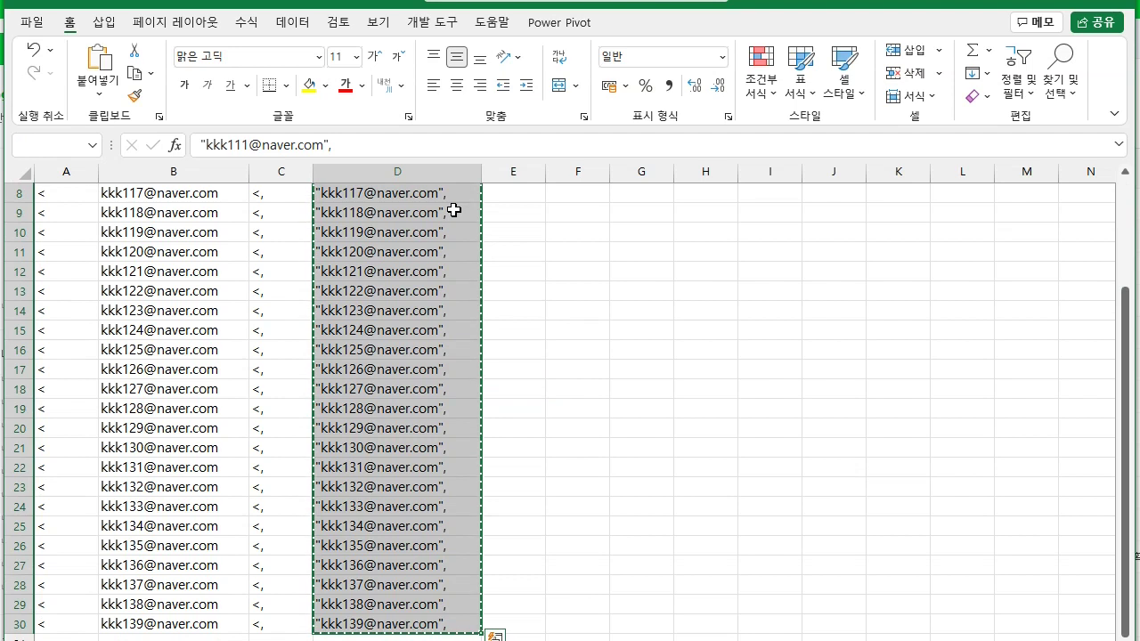
{"action": "scroll", "coordinate": [454, 210], "scroll_direction": "up", "scroll_amount": 3}
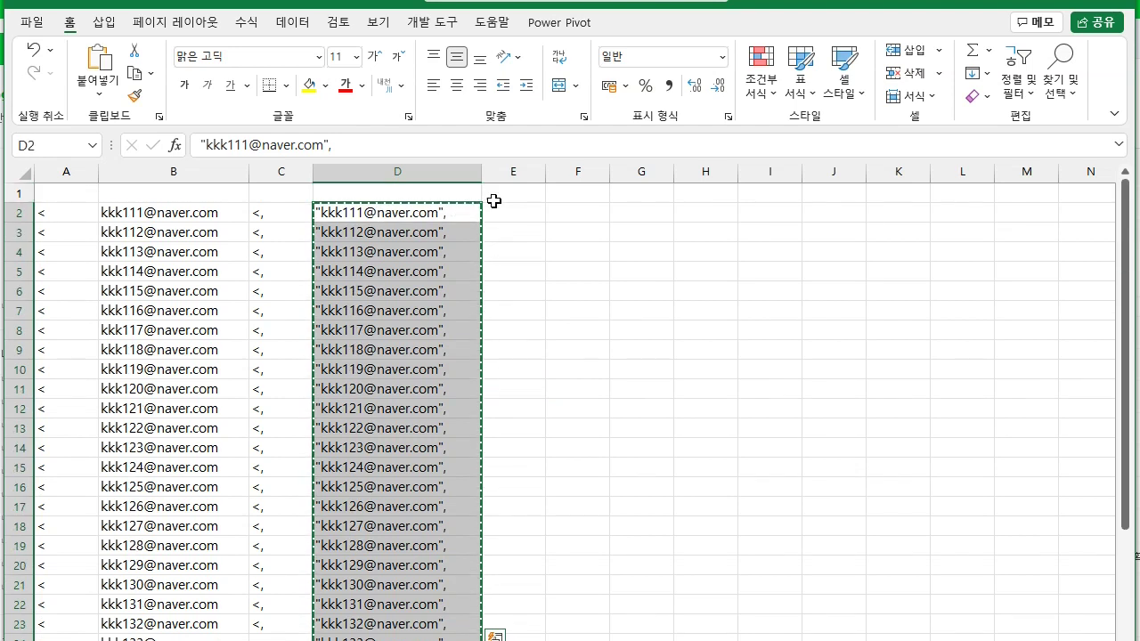
{"action": "left_click", "coordinate": [578, 213]}
{"action": "left_click", "coordinate": [91, 98]}
{"action": "left_click", "coordinate": [140, 170]}
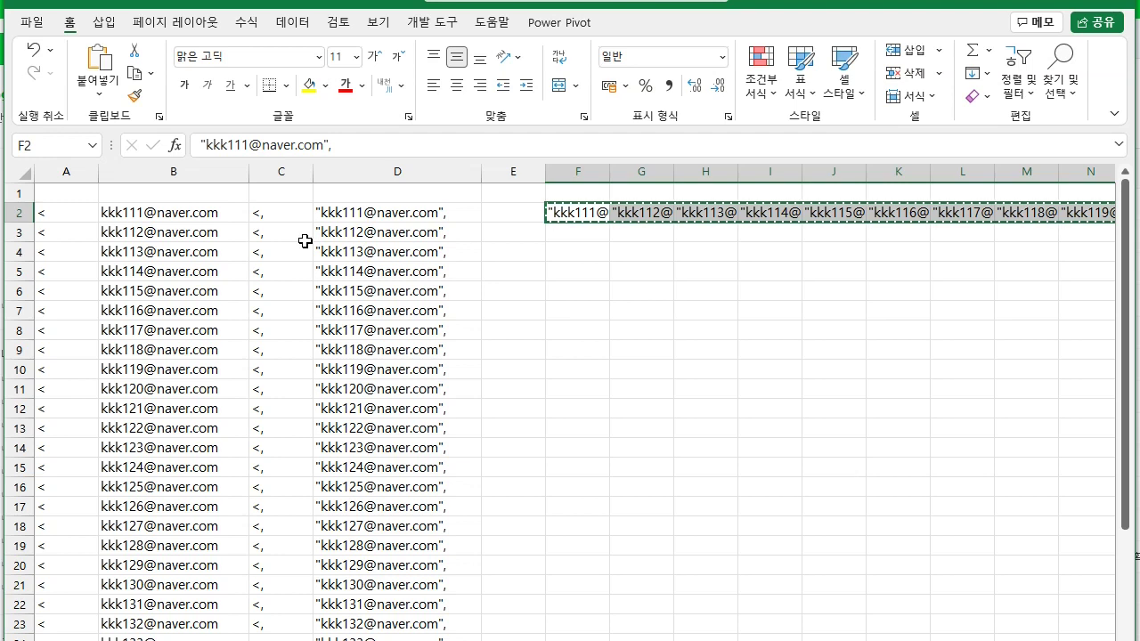
- Enter & in cell E5
{"action": "left_click", "coordinate": [370, 212]}
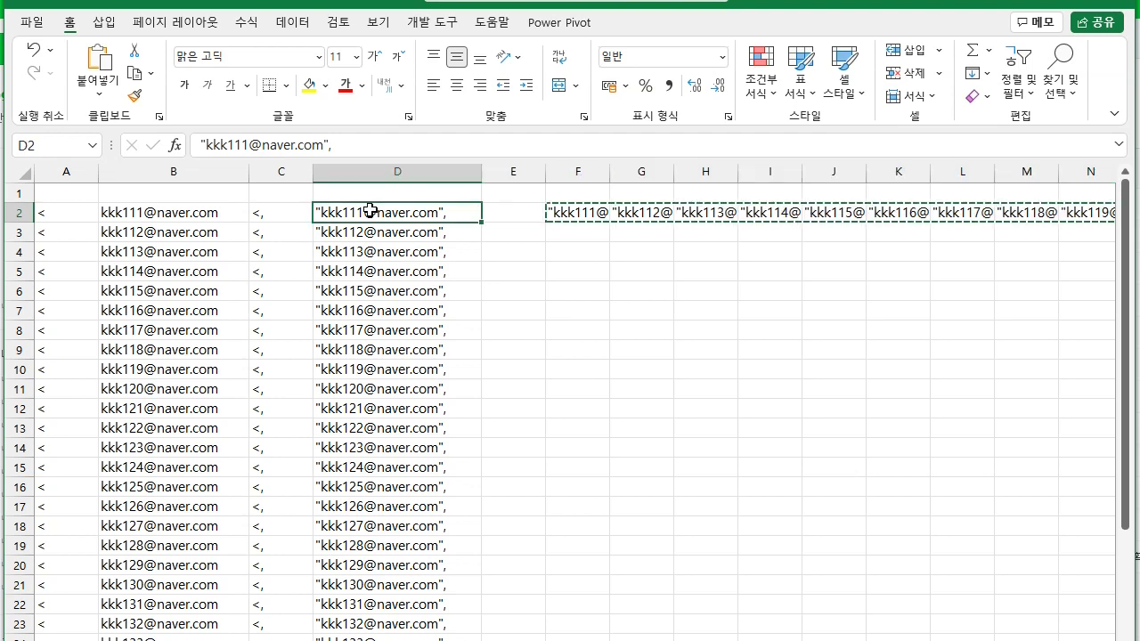
{"action": "left_click", "coordinate": [536, 279]}
{"action": "type", "text": "&"}
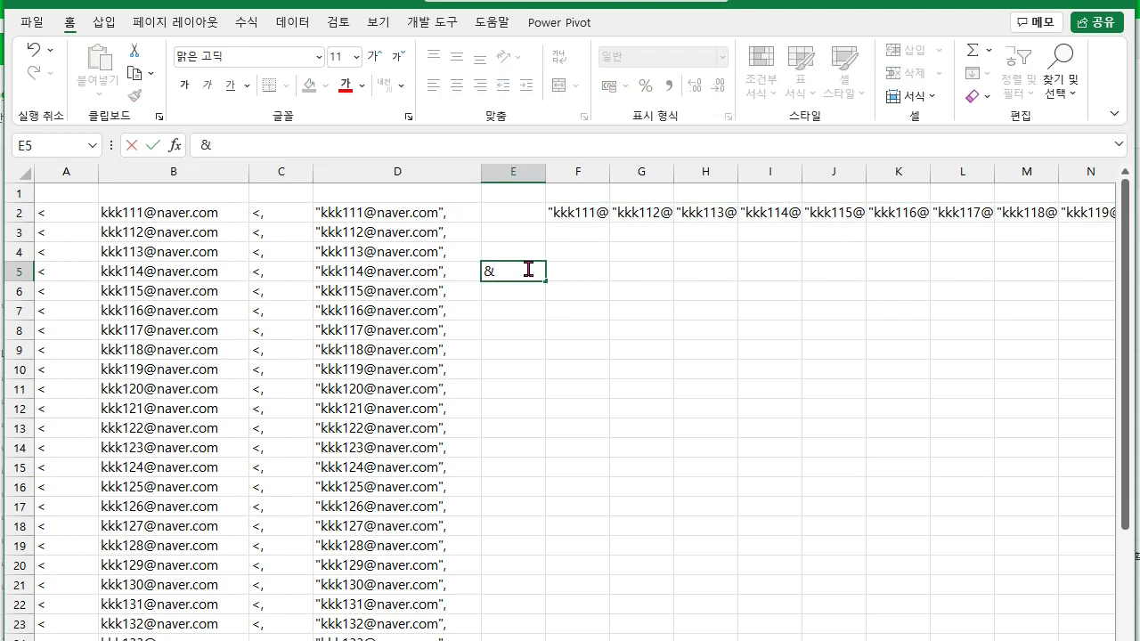